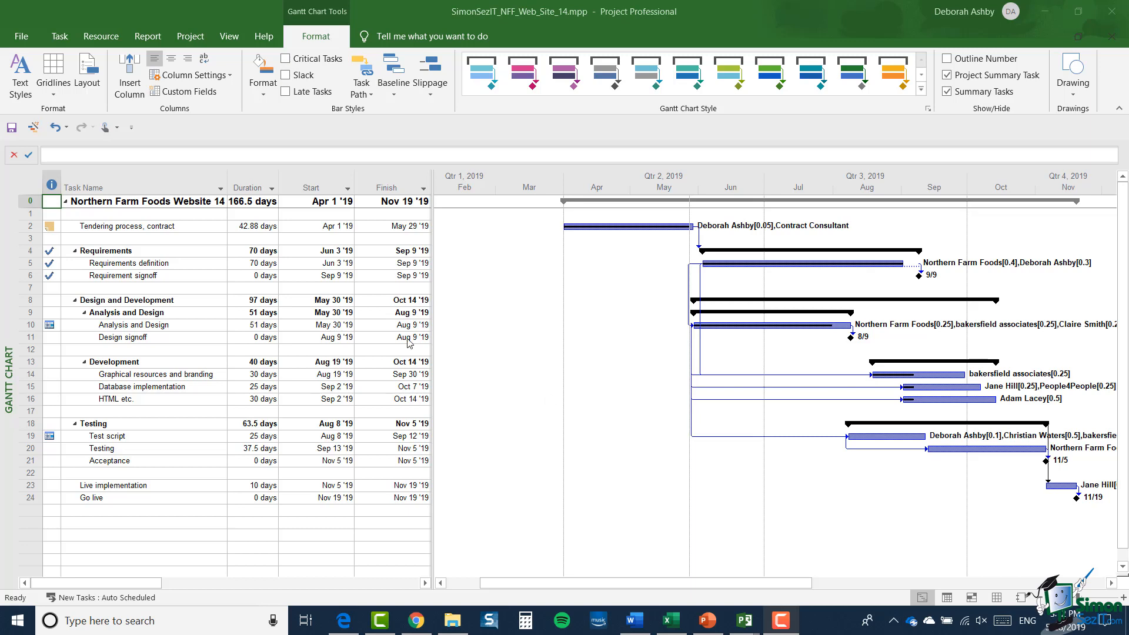
Open the Upcoming Tasks dashboard report for the project
click(148, 37)
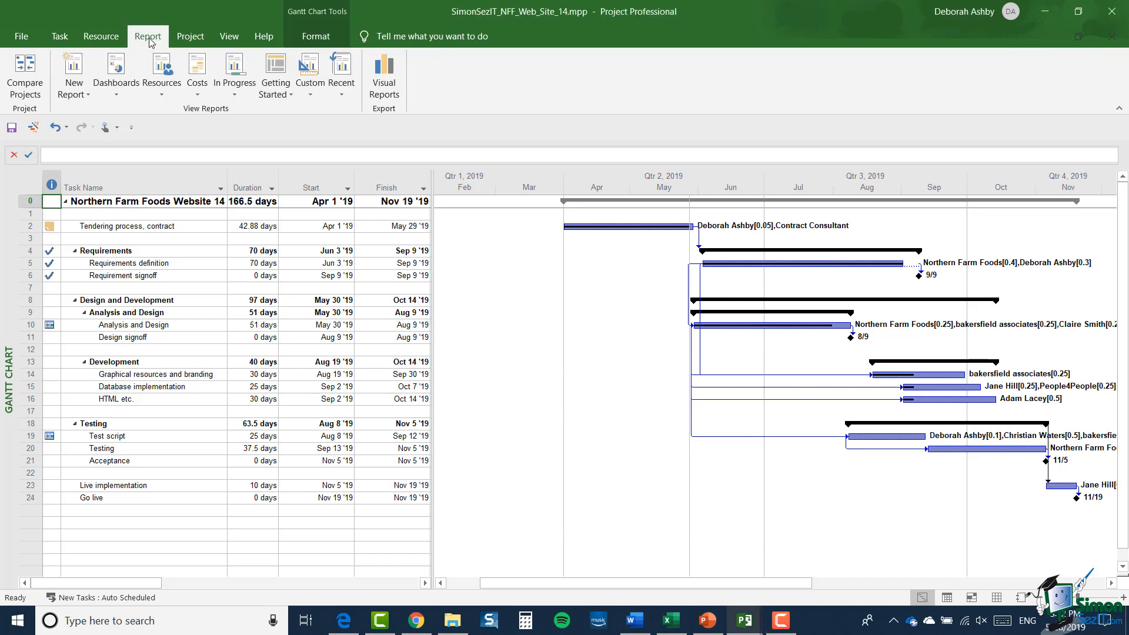
click(119, 93)
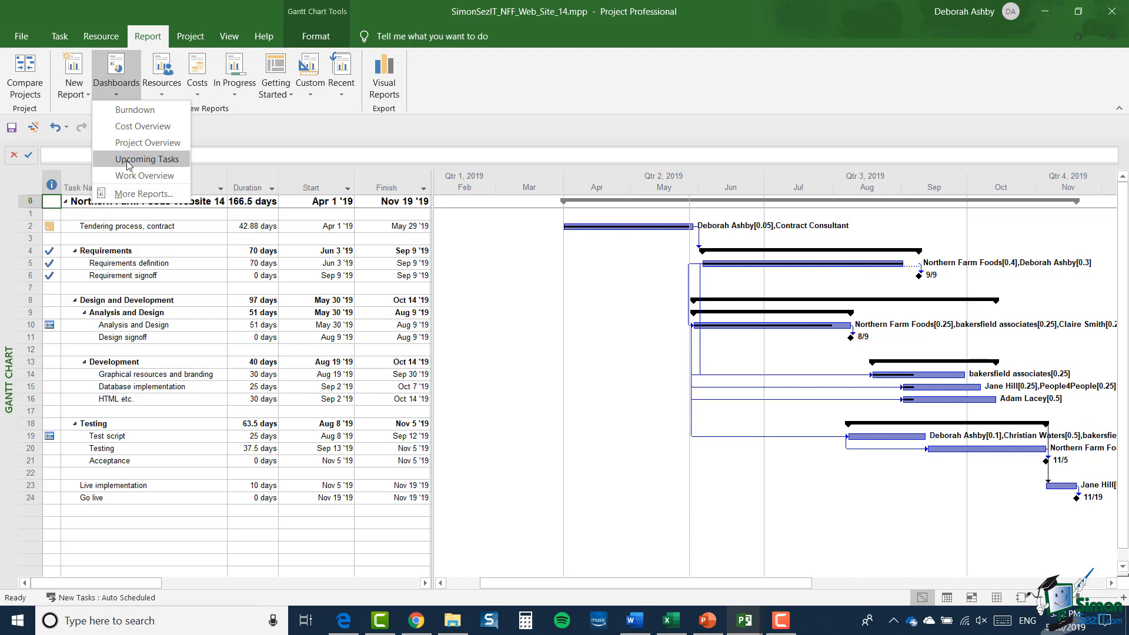
click(128, 163)
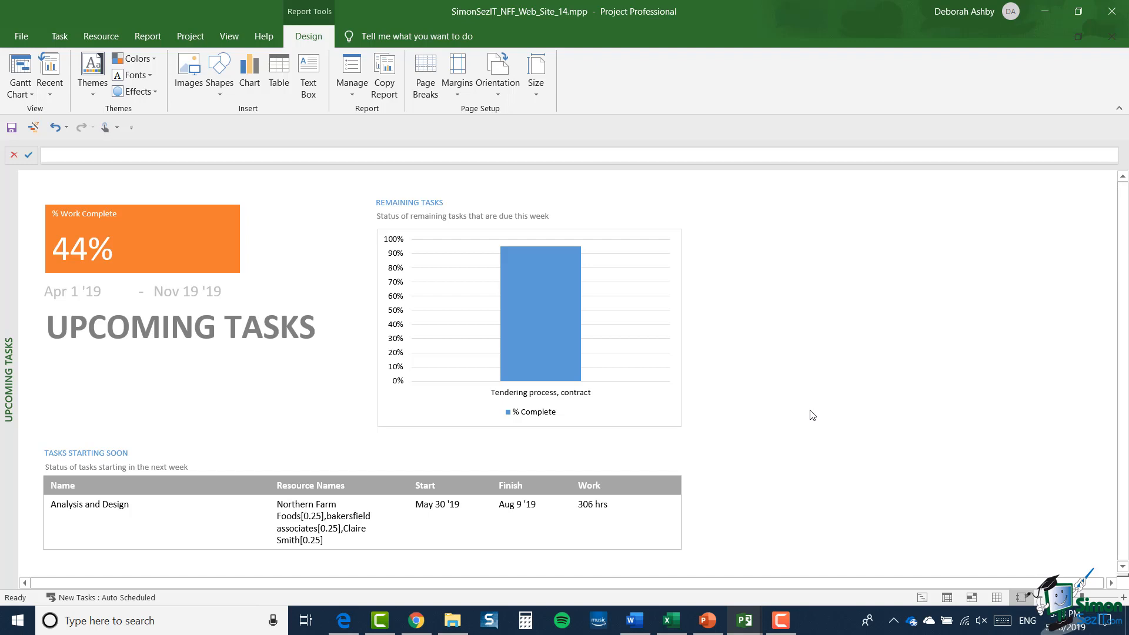
Switch to the Work Overview dashboard report
click(148, 36)
click(122, 87)
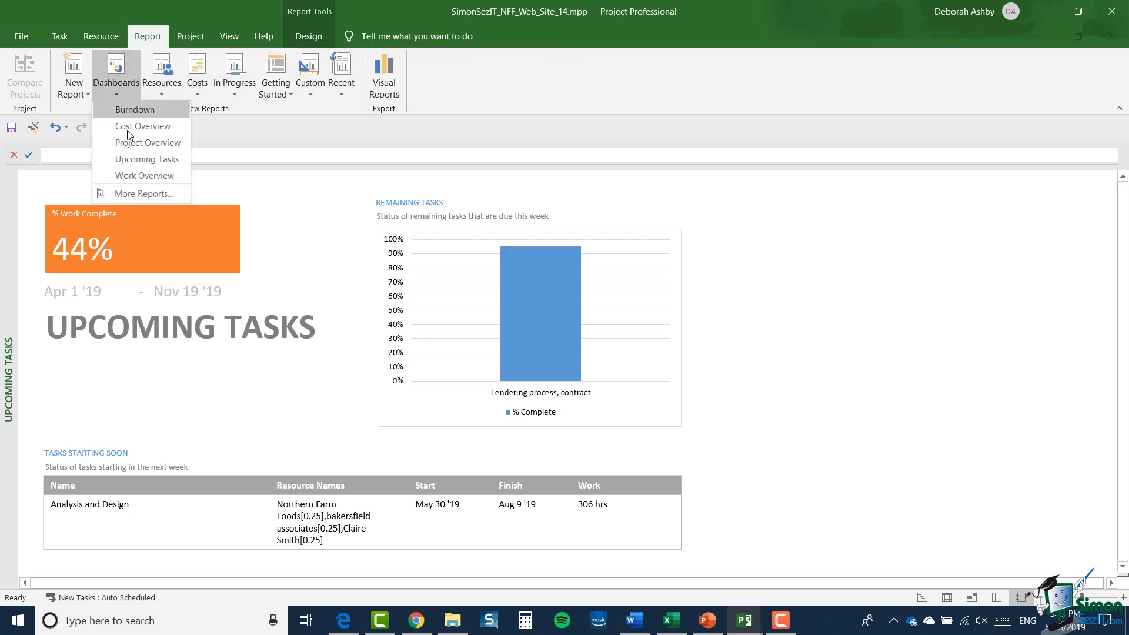
click(136, 176)
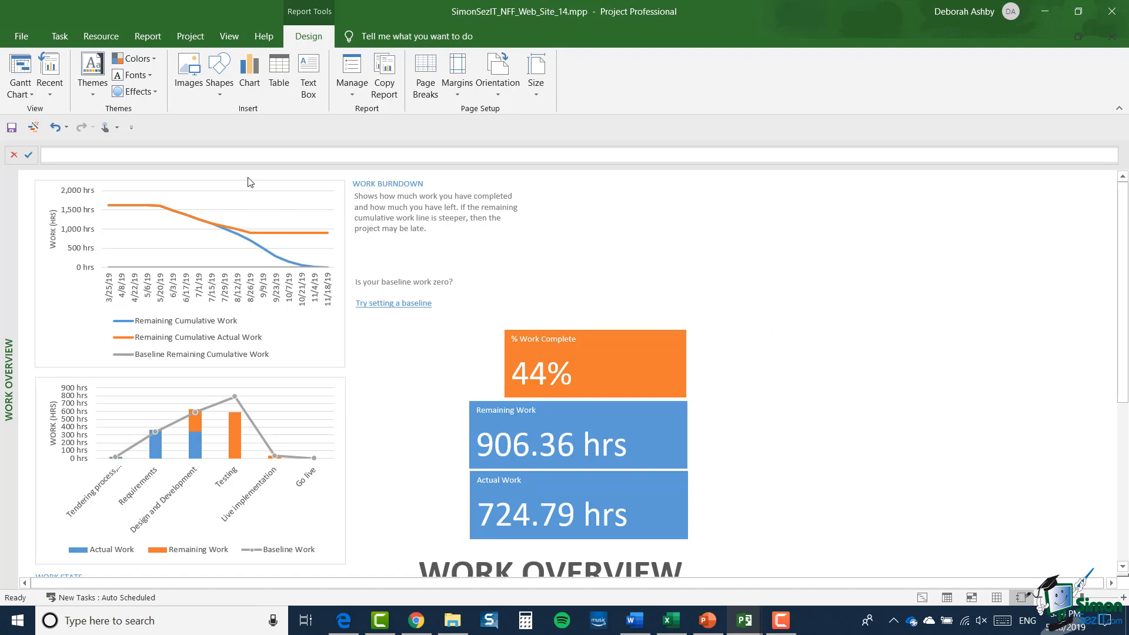
Select the Work Burndown chart, look over its formatting and design options, and preview the Line chart type without applying a change
click(280, 214)
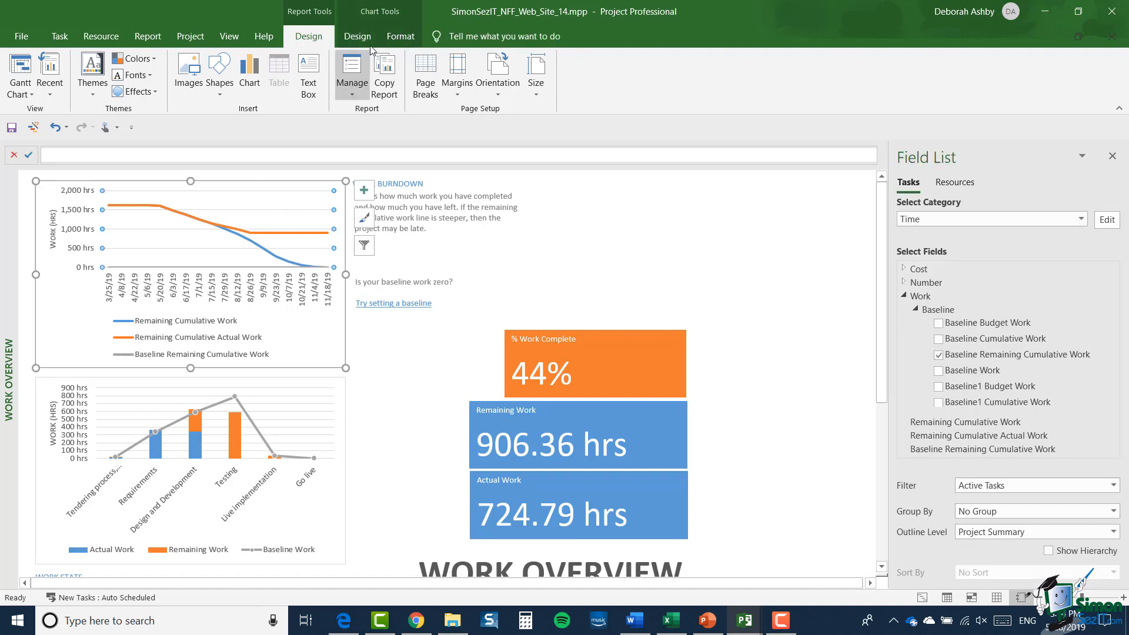
click(408, 39)
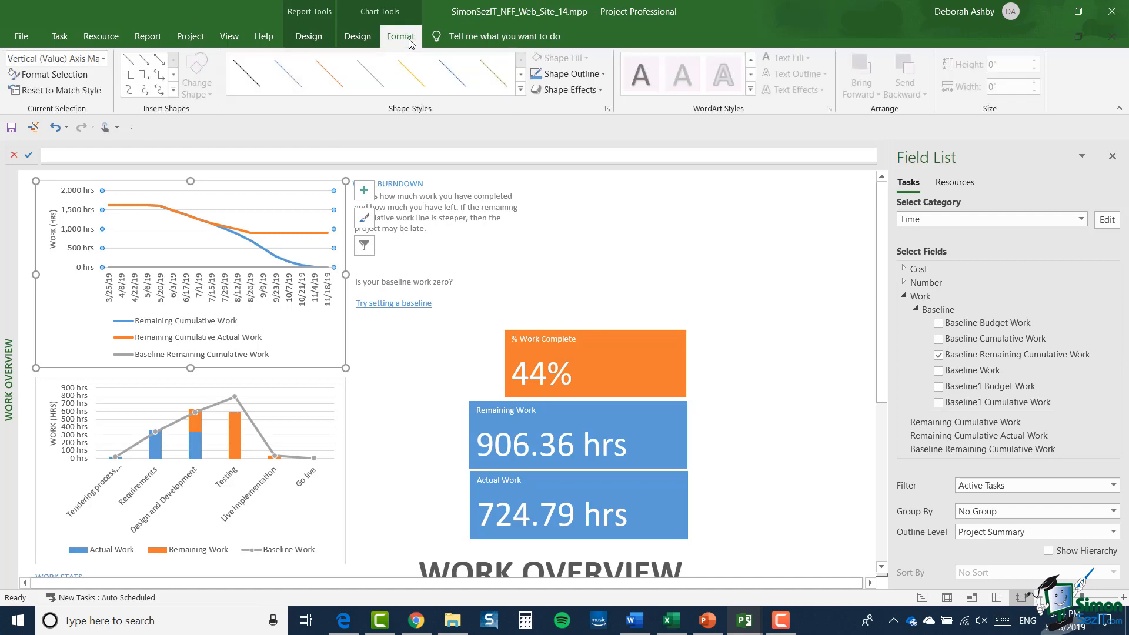
click(357, 35)
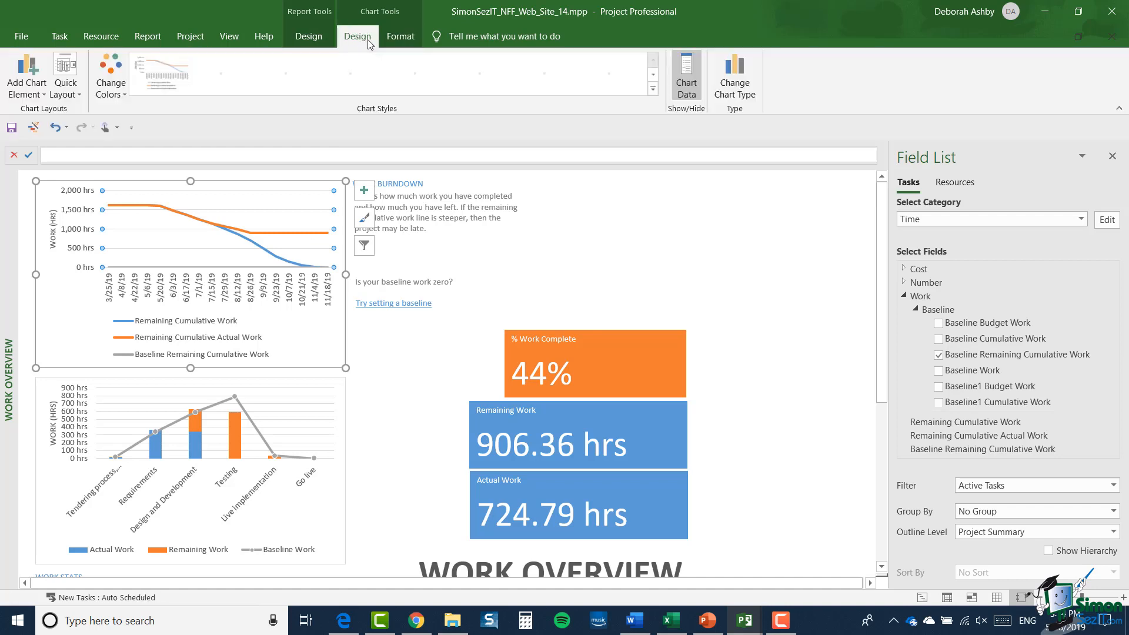
click(734, 86)
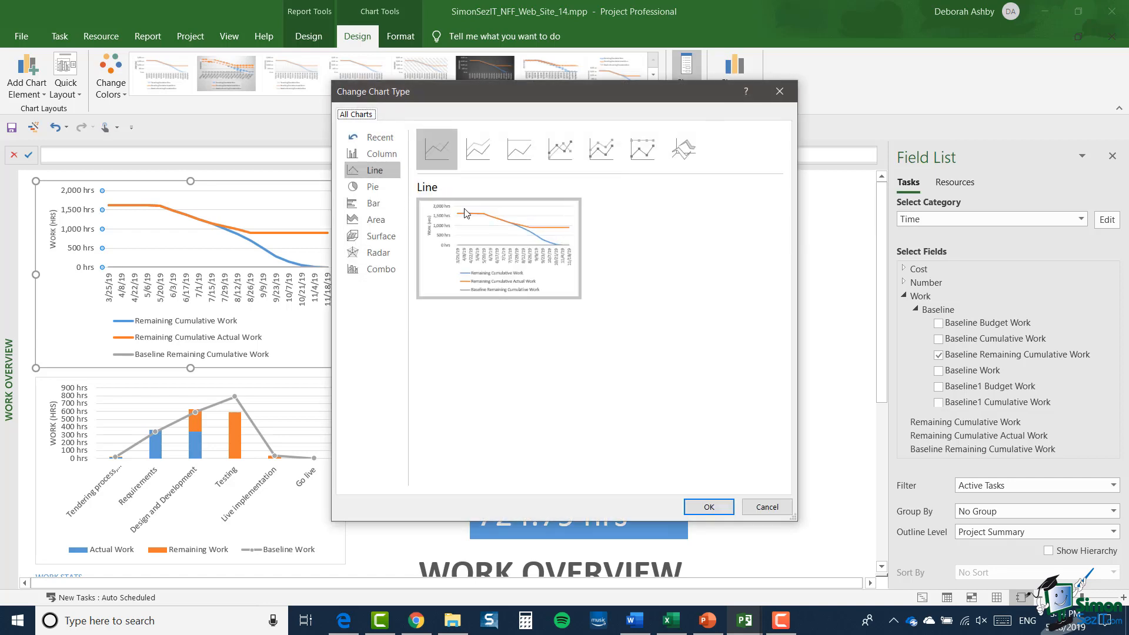
mouse_move(573, 320)
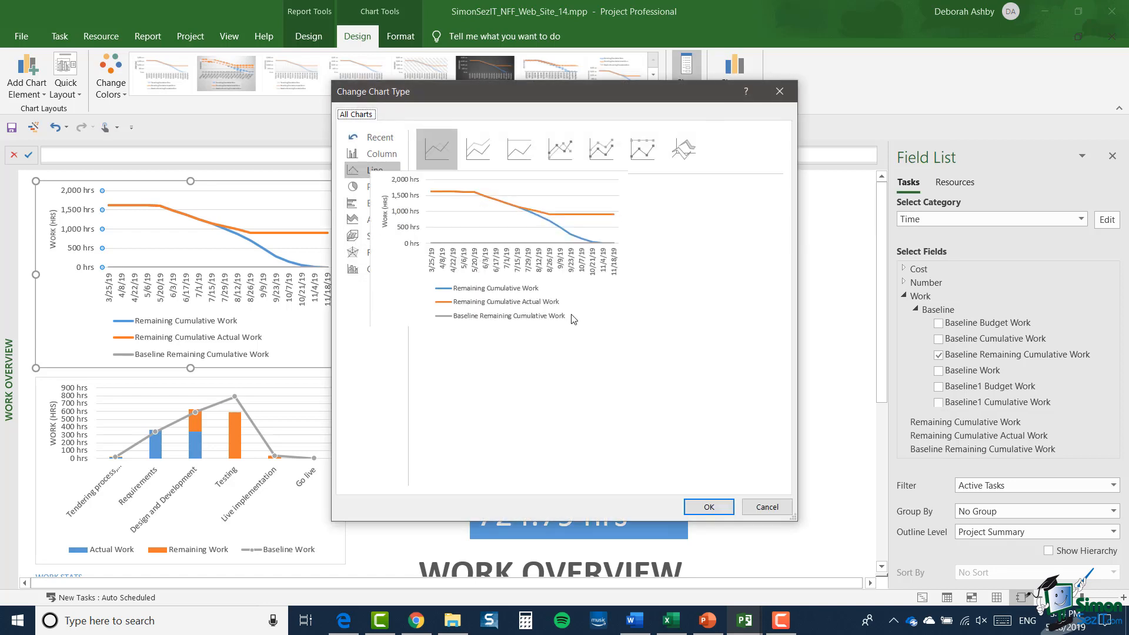
click(764, 516)
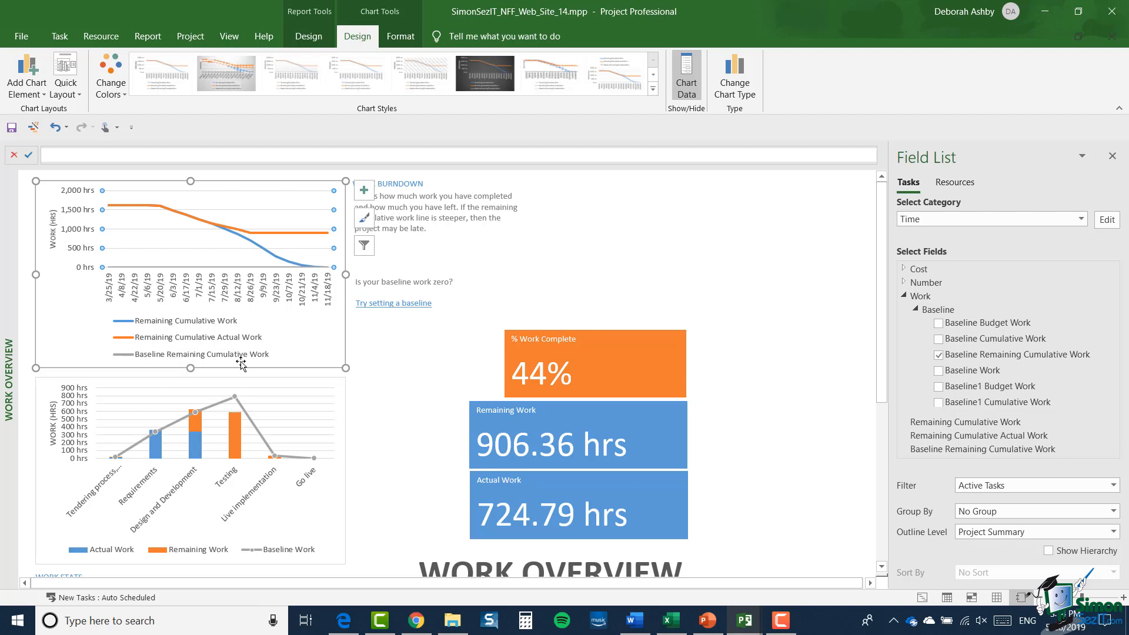
Check the chart type settings of the Work Stats chart, keeping the Custom Combination type
click(293, 418)
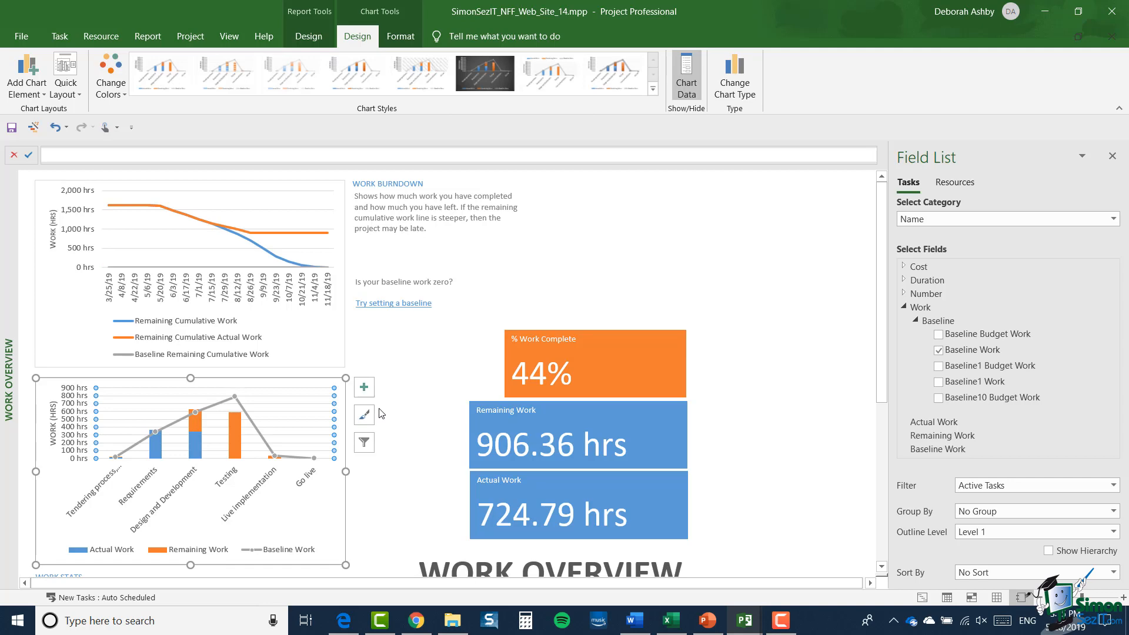
click(735, 82)
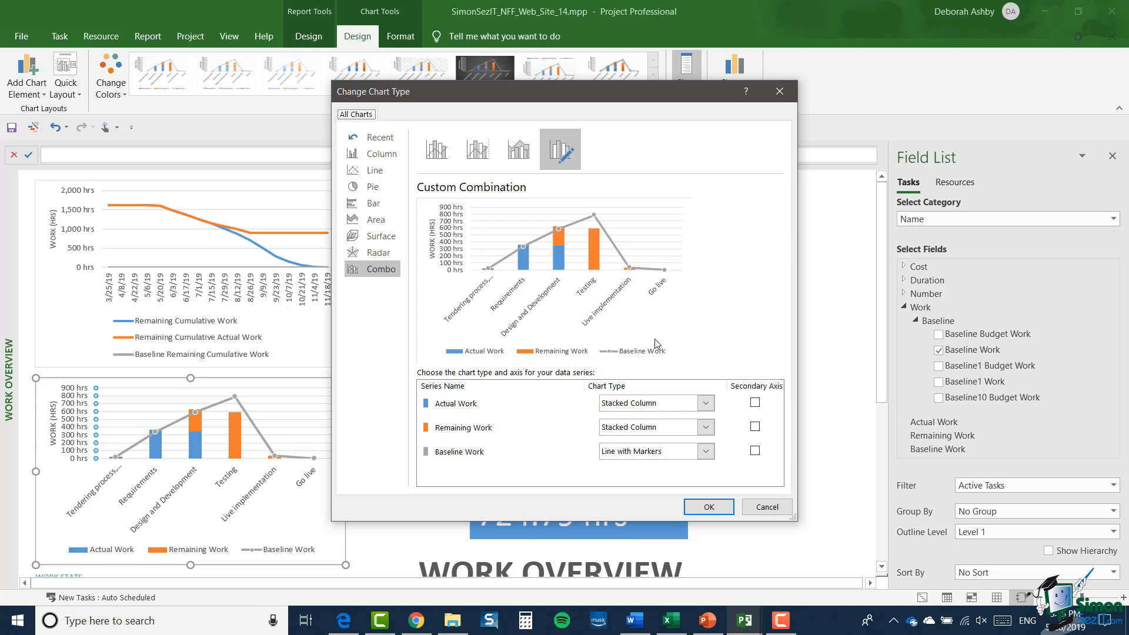
click(709, 507)
Select the Resource Stats bar chart in the Work Overview report and check its chart type
scroll(317, 478, down, 5)
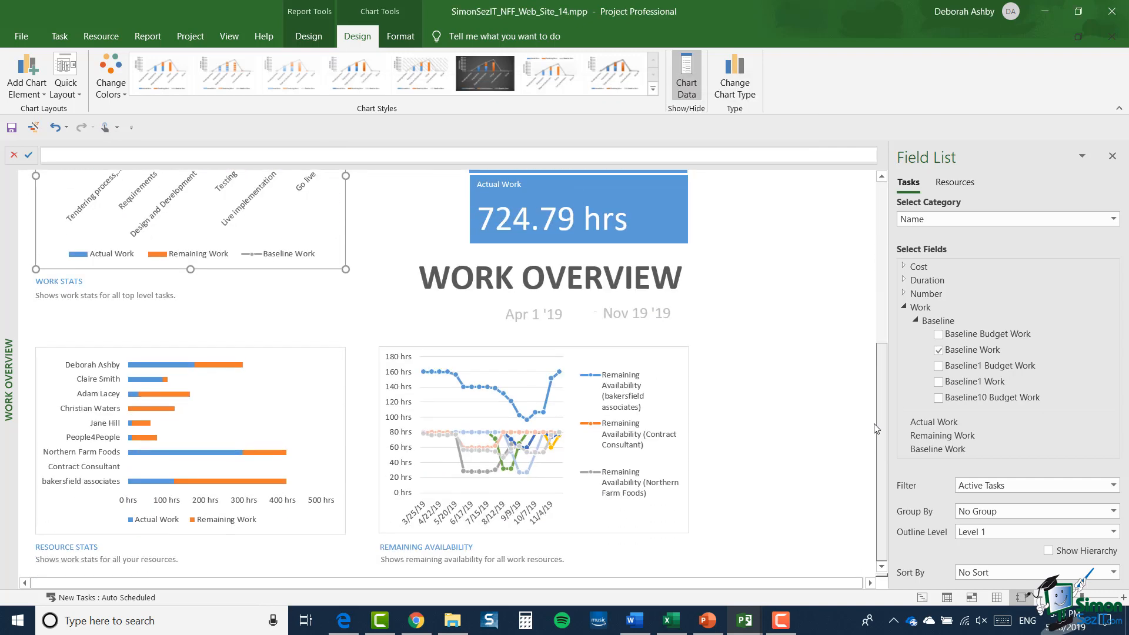
click(292, 411)
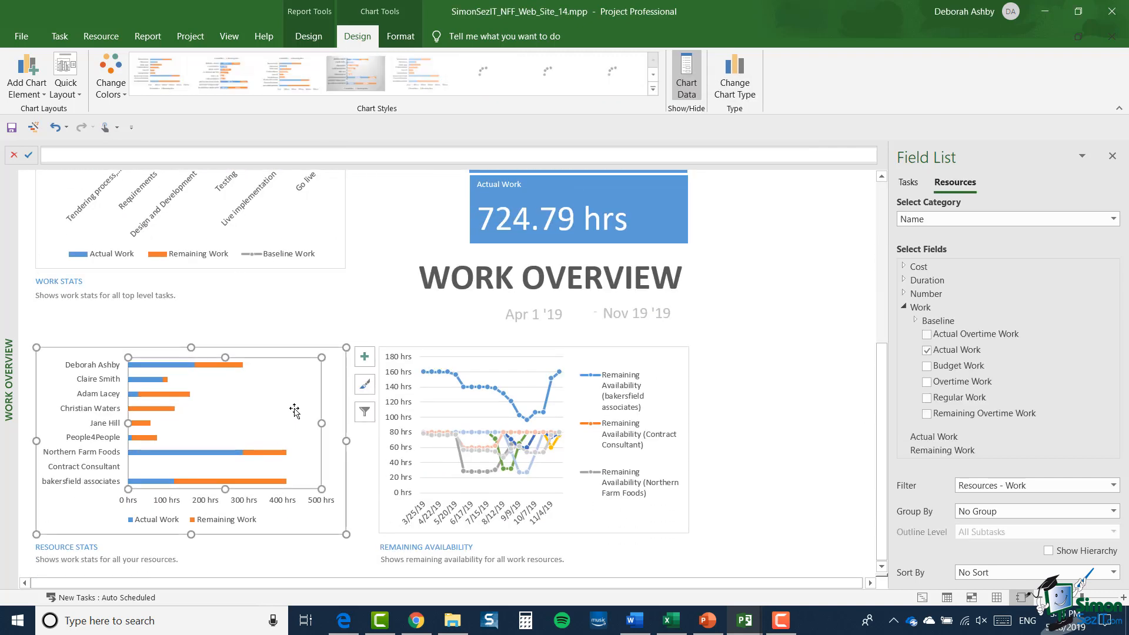
click(735, 82)
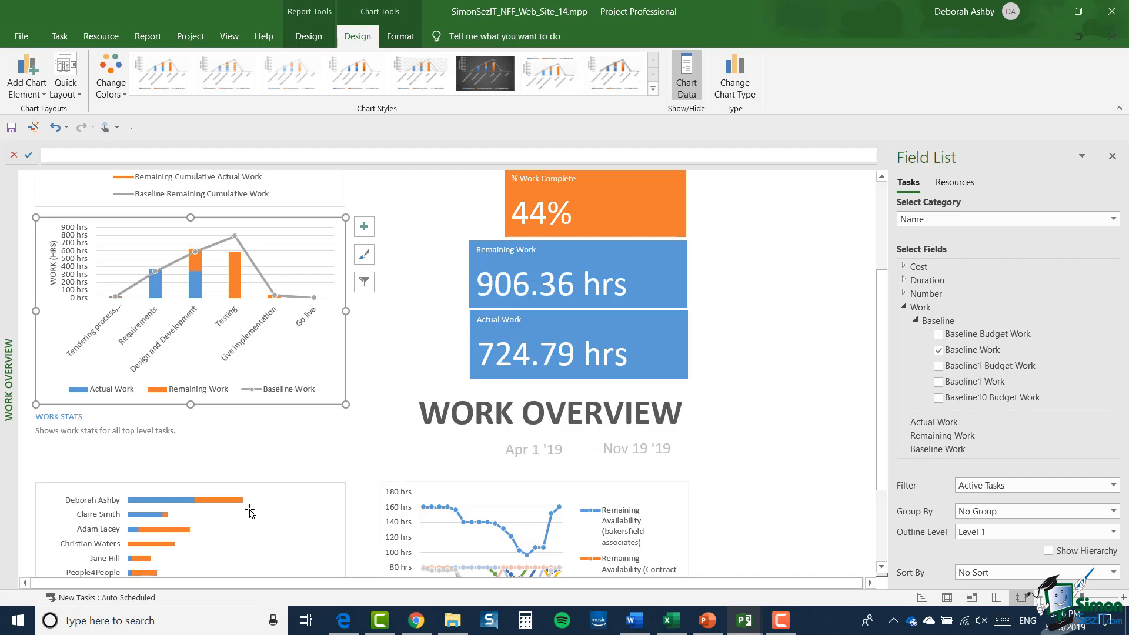
Shorten the Remaining Availability chart's legend to fit three entries and view the chart's filter values without changing them
scroll(250, 512, down, 2)
click(668, 374)
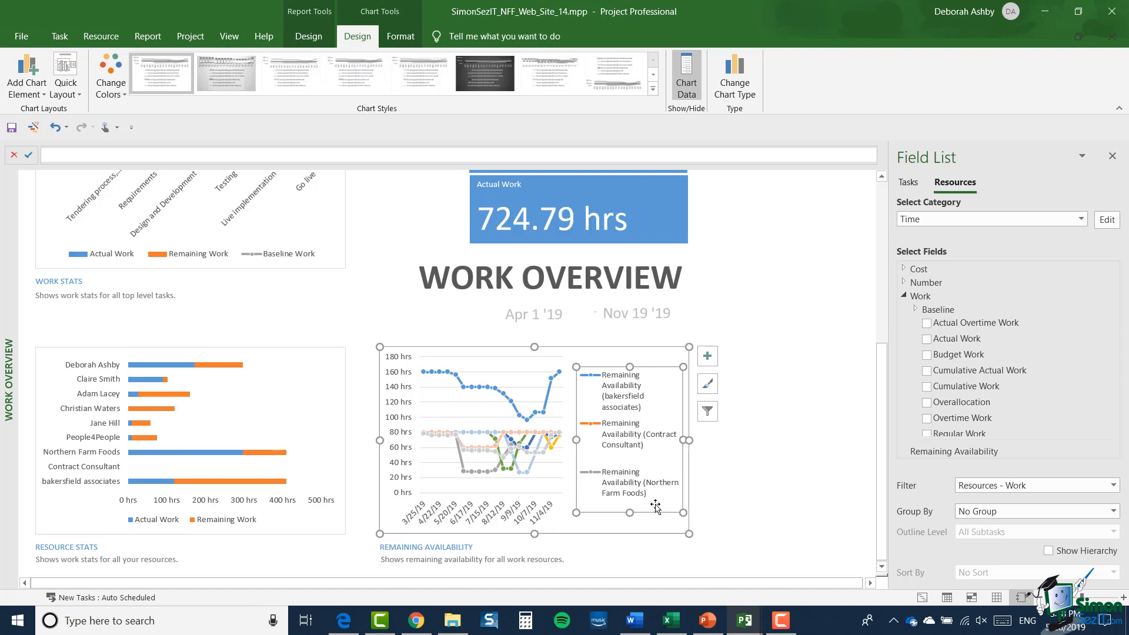
scroll(613, 571, down, 3)
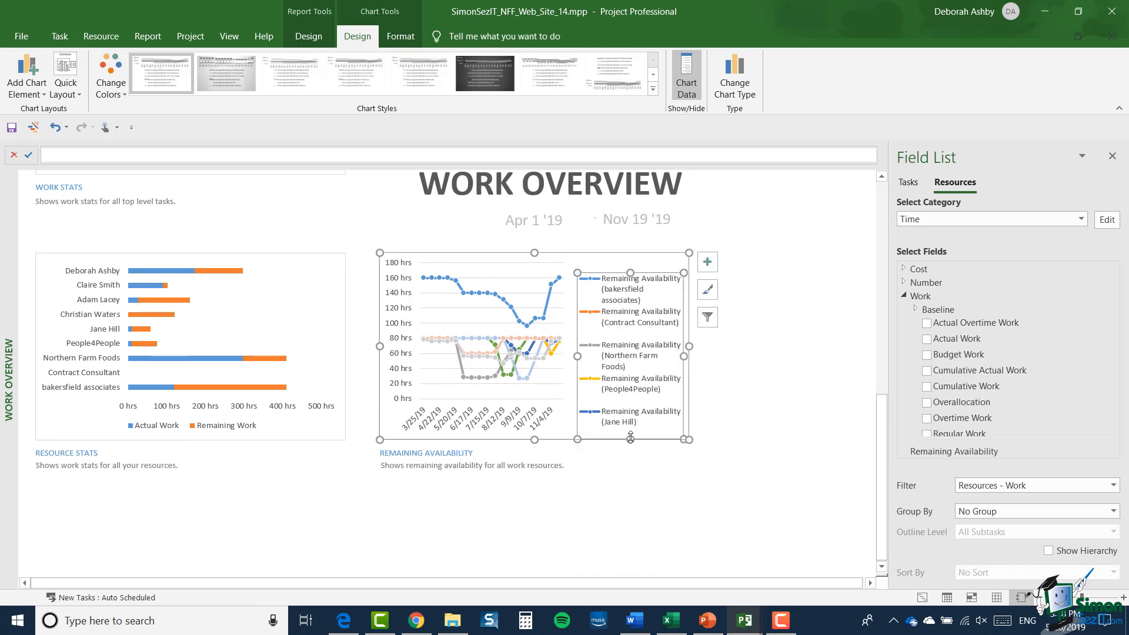
drag(630, 441, 631, 375)
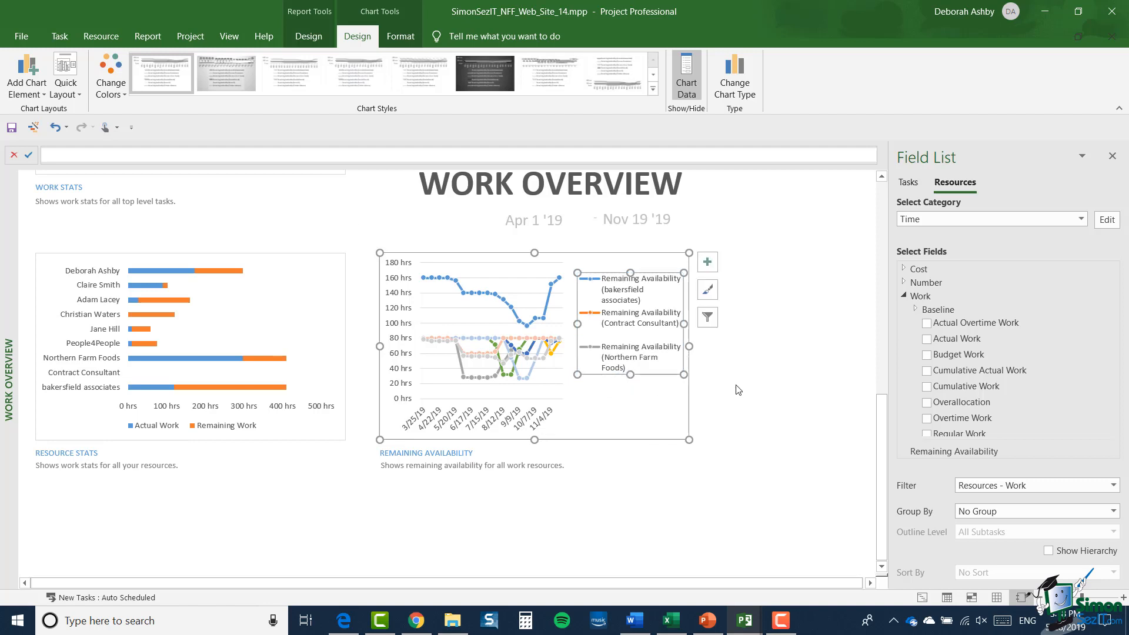
click(707, 318)
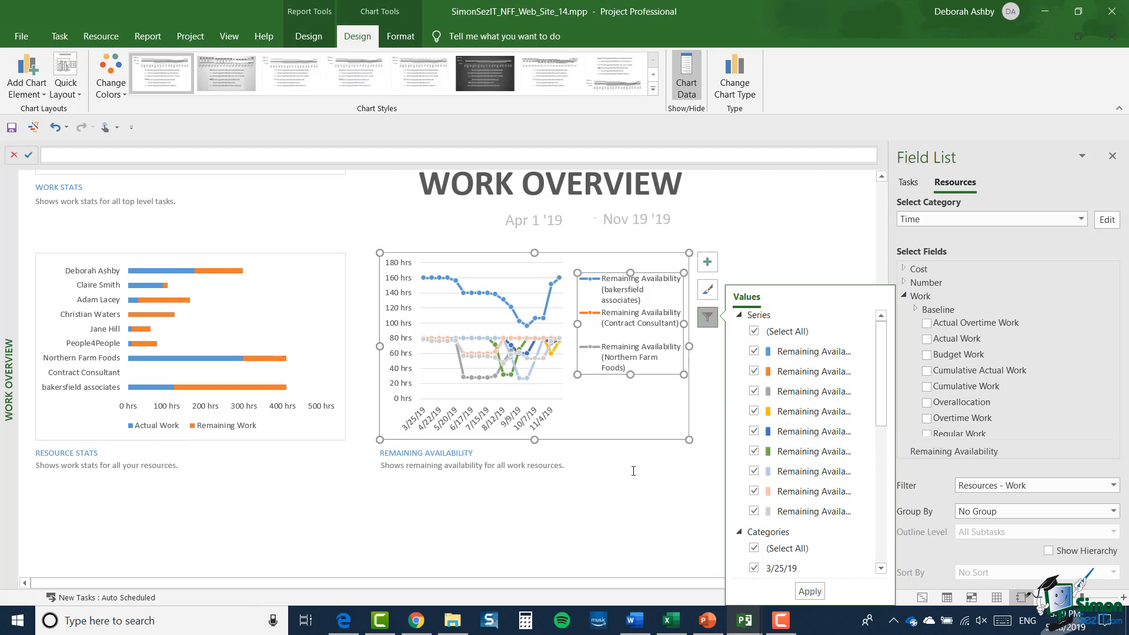
click(633, 471)
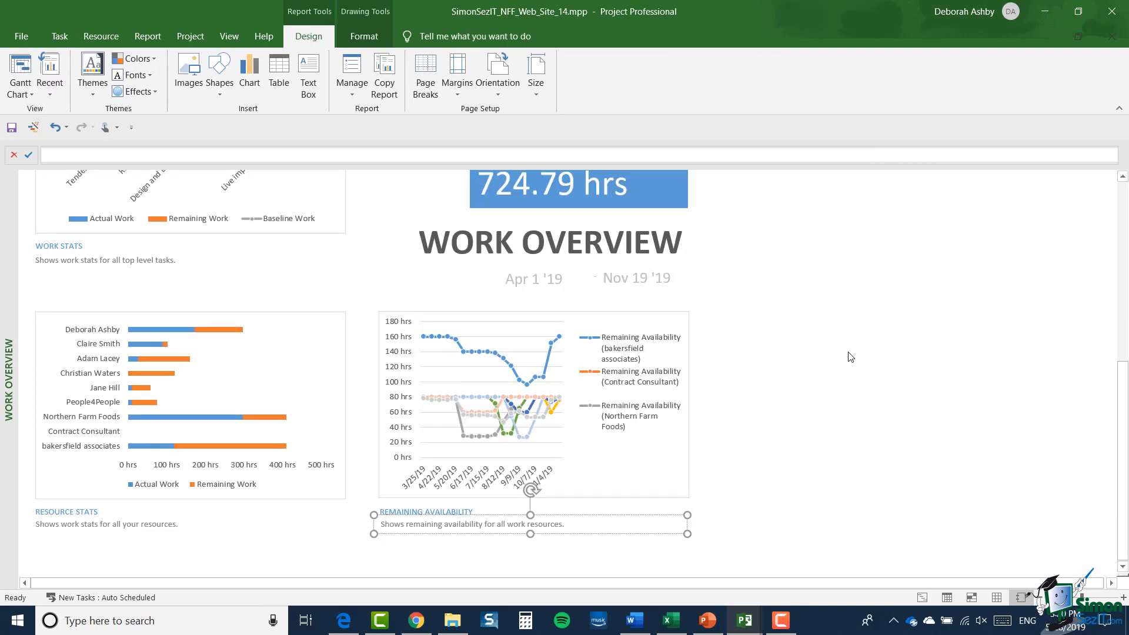
Open the Overallocated Resources report and review the available work fields for its Work Status chart
click(148, 36)
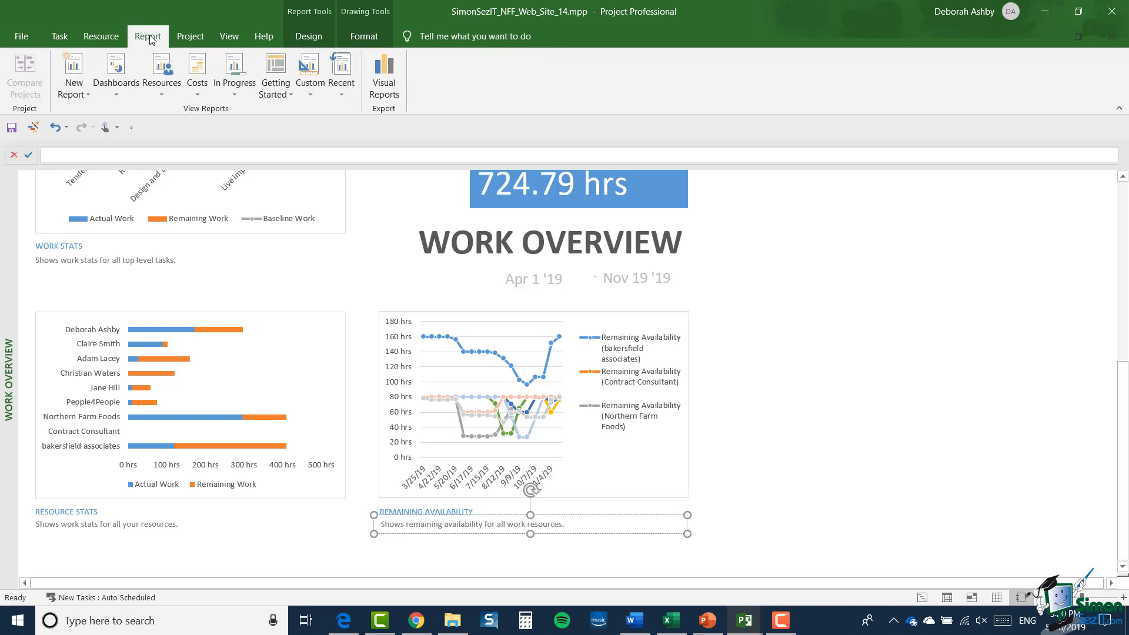
click(162, 93)
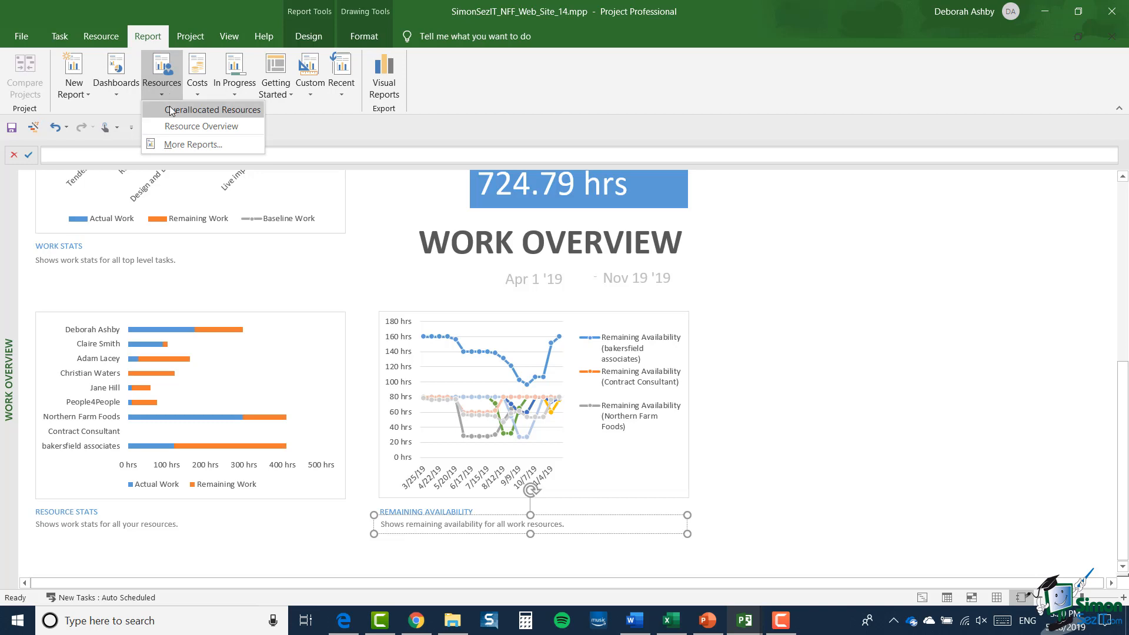
click(171, 111)
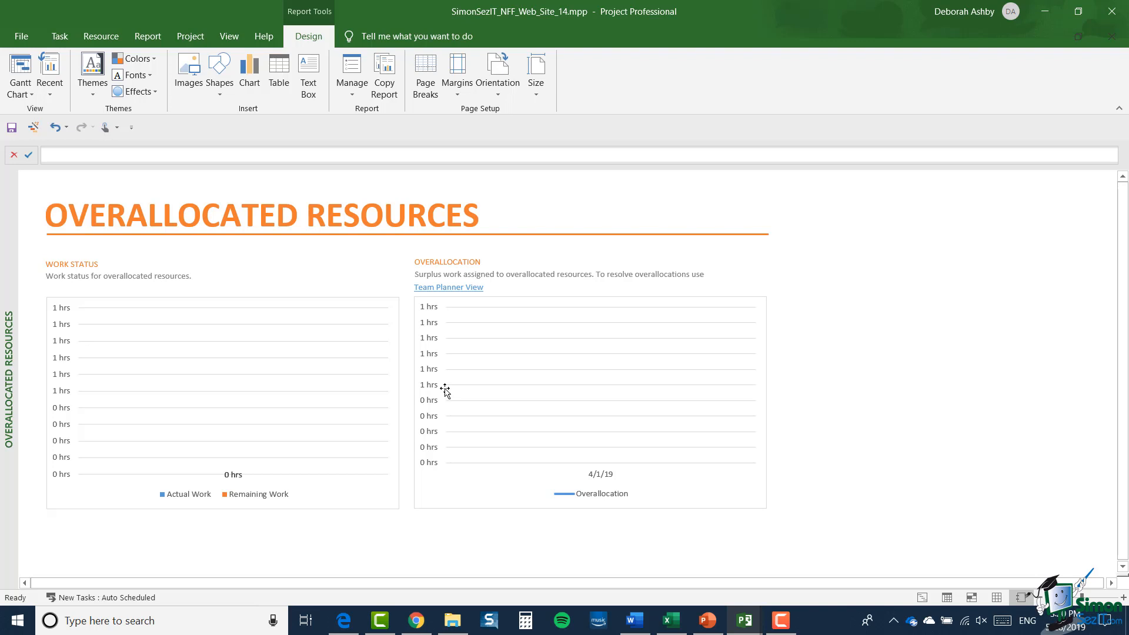
click(183, 353)
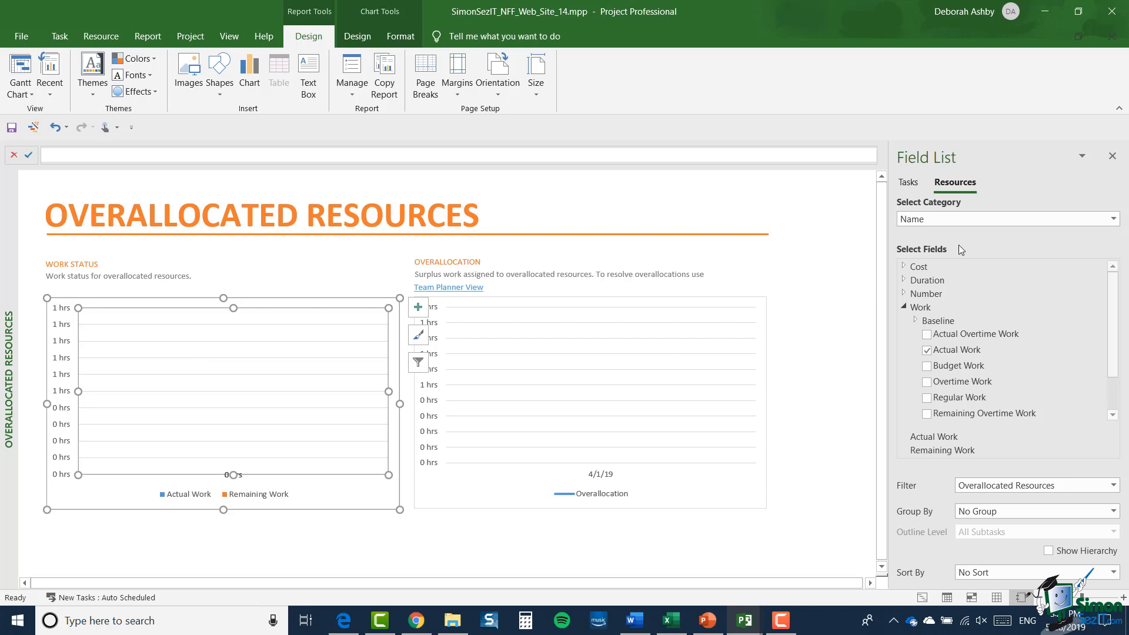
mouse_move(1117, 299)
mouse_down()
mouse_move(1111, 360)
mouse_move(1116, 318)
mouse_up()
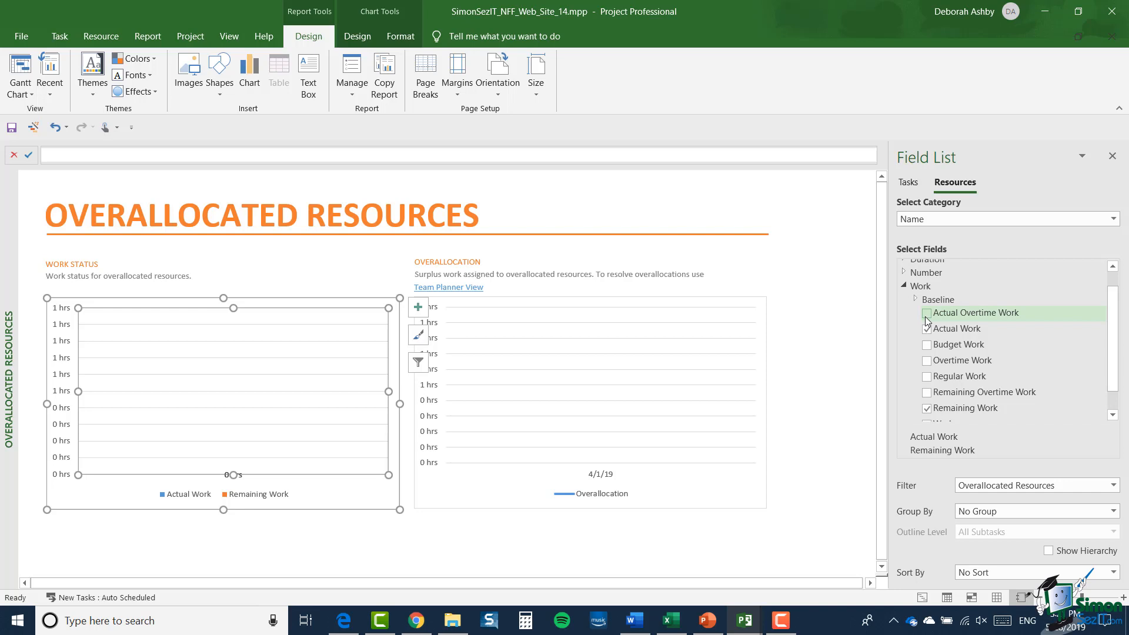
Open the Resource Overview report and select its Resource Stats chart to view the chart's fields
click(146, 37)
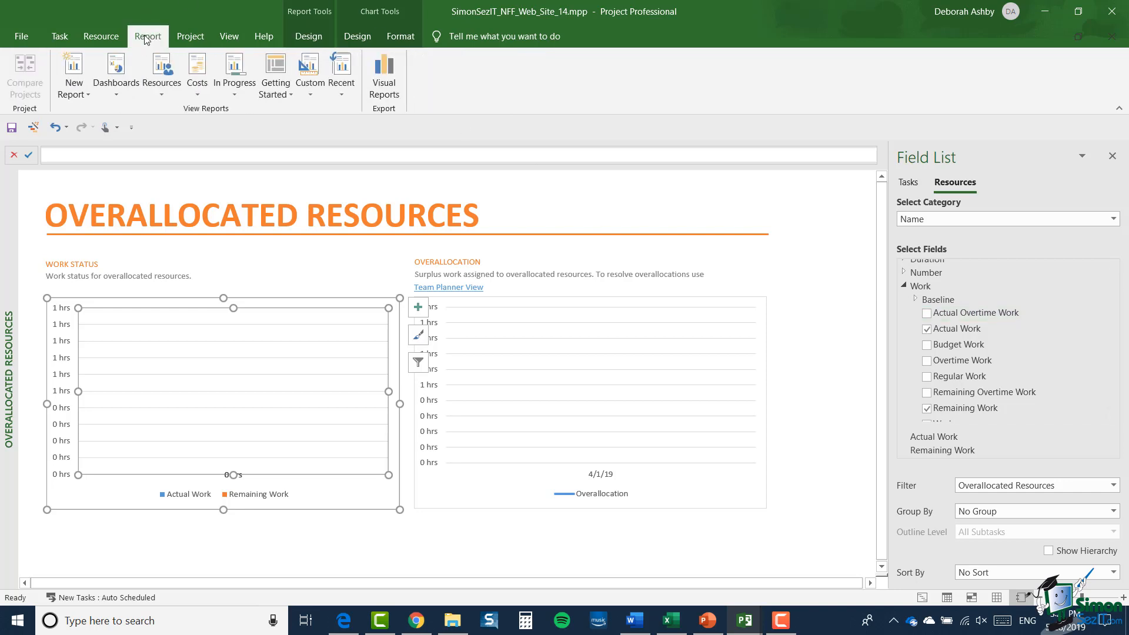
click(164, 94)
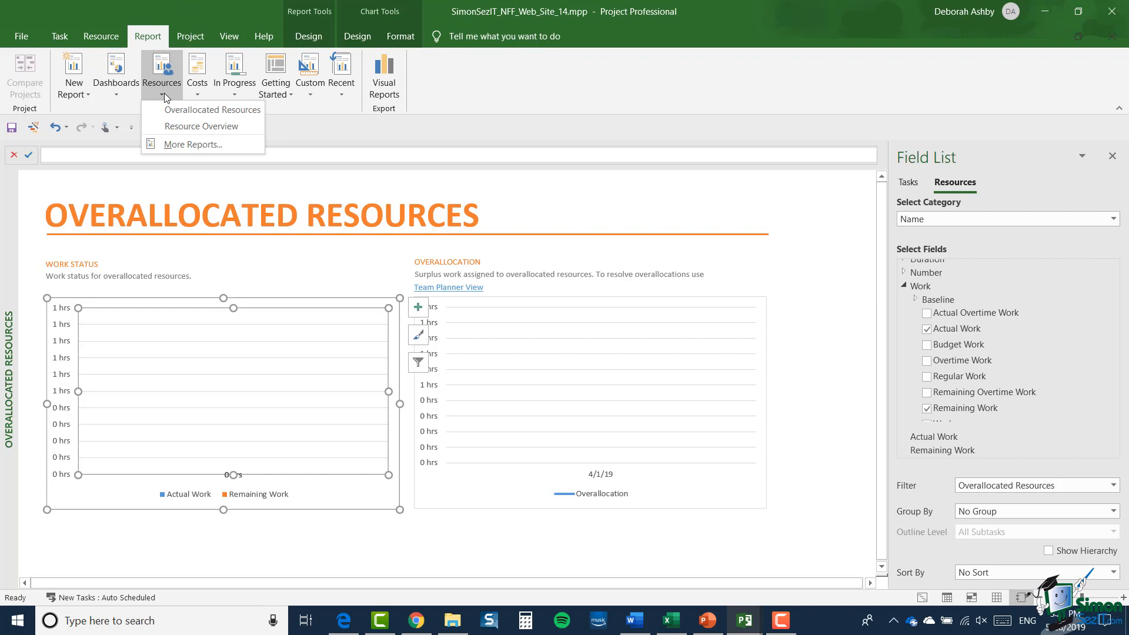
click(164, 128)
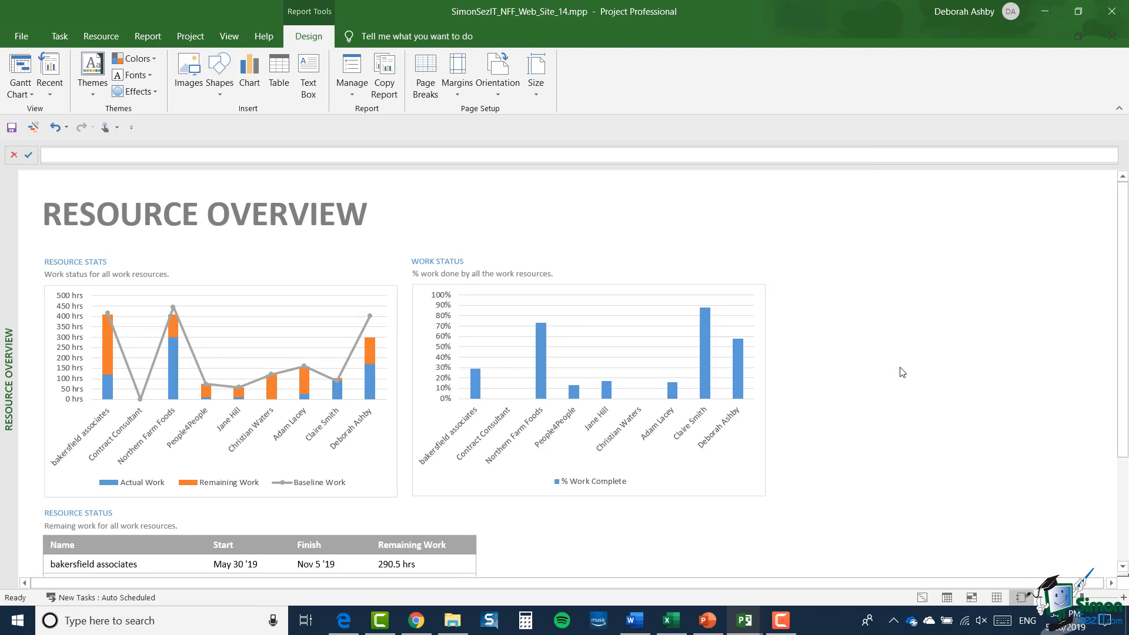
click(280, 325)
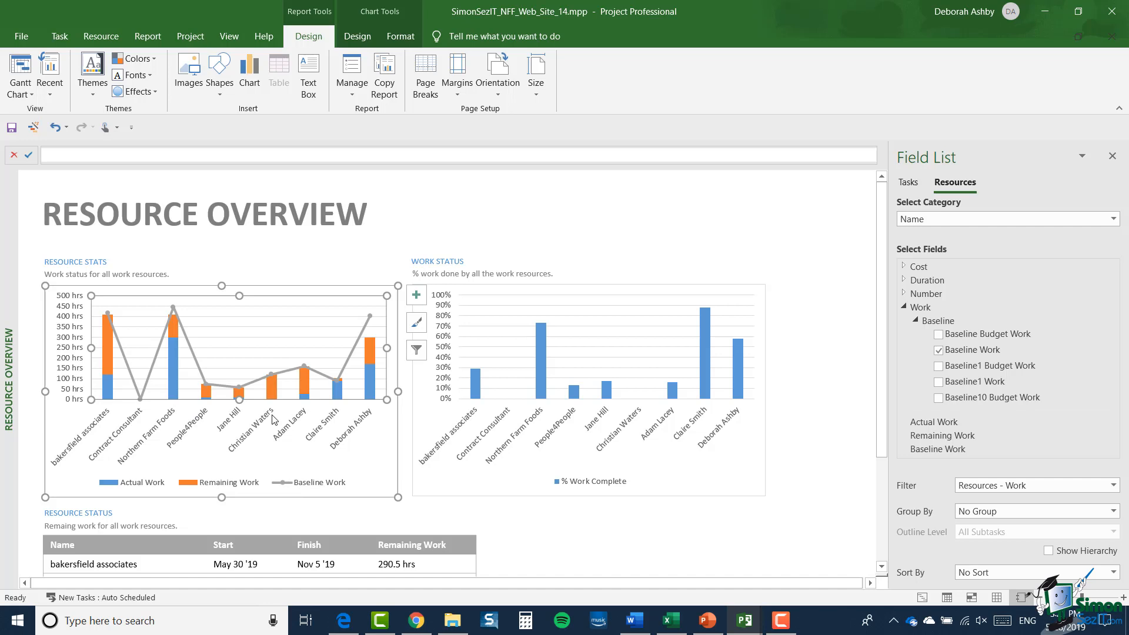
Open the Cash Flow cost report
click(147, 36)
click(202, 94)
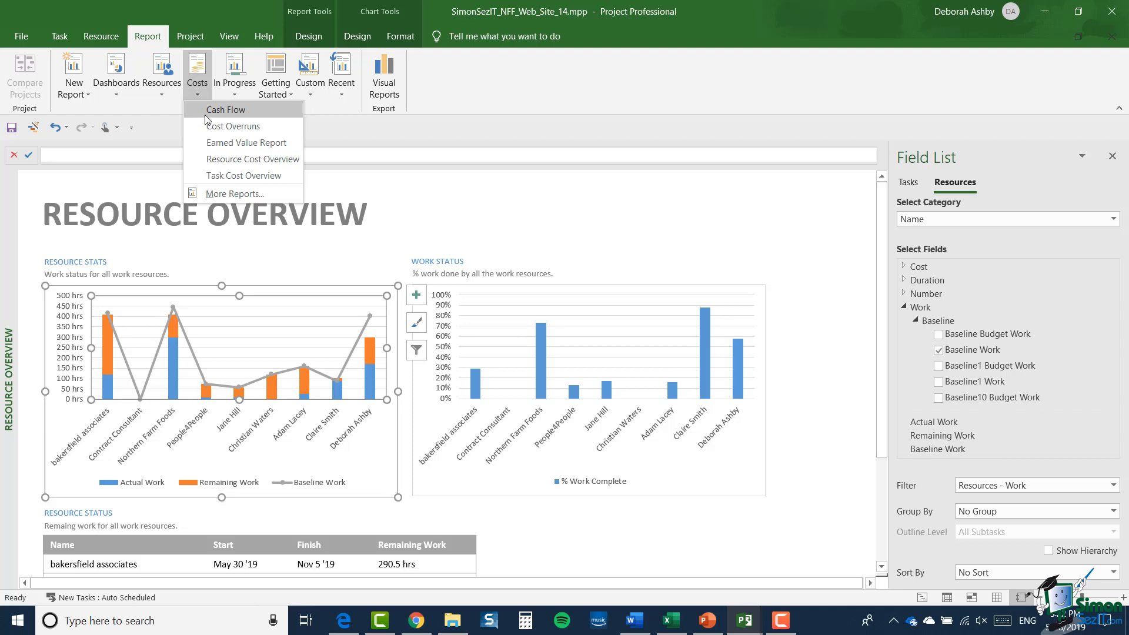
click(225, 111)
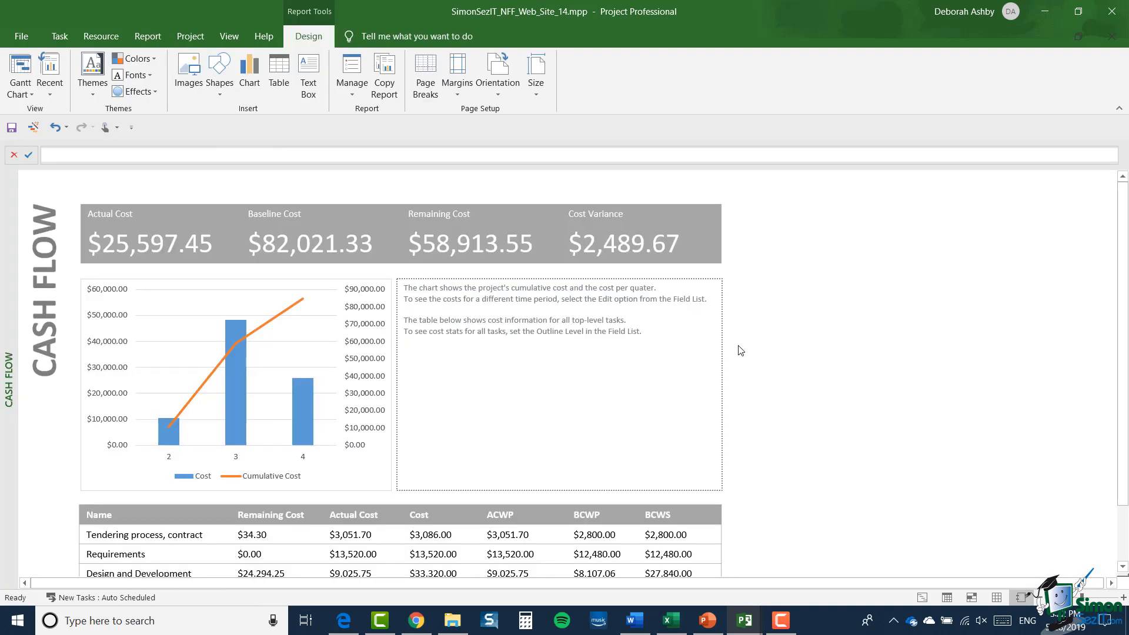
Set the Cash Flow chart's timescale date format to "Qtr 1, 2009", keeping quarters as the units
click(311, 340)
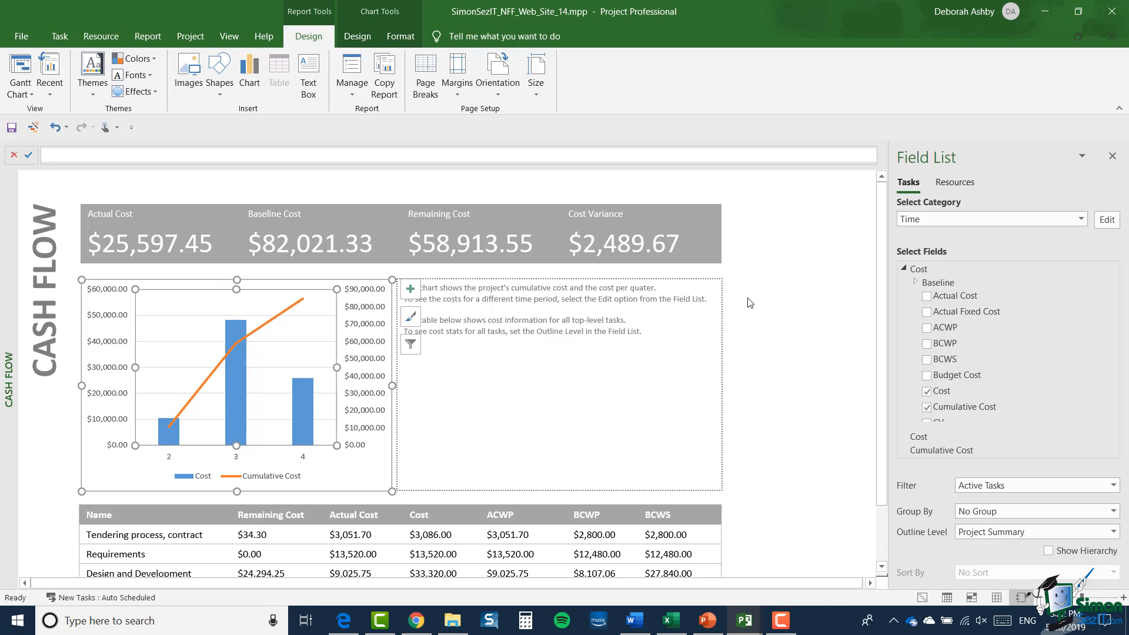
click(283, 456)
click(282, 455)
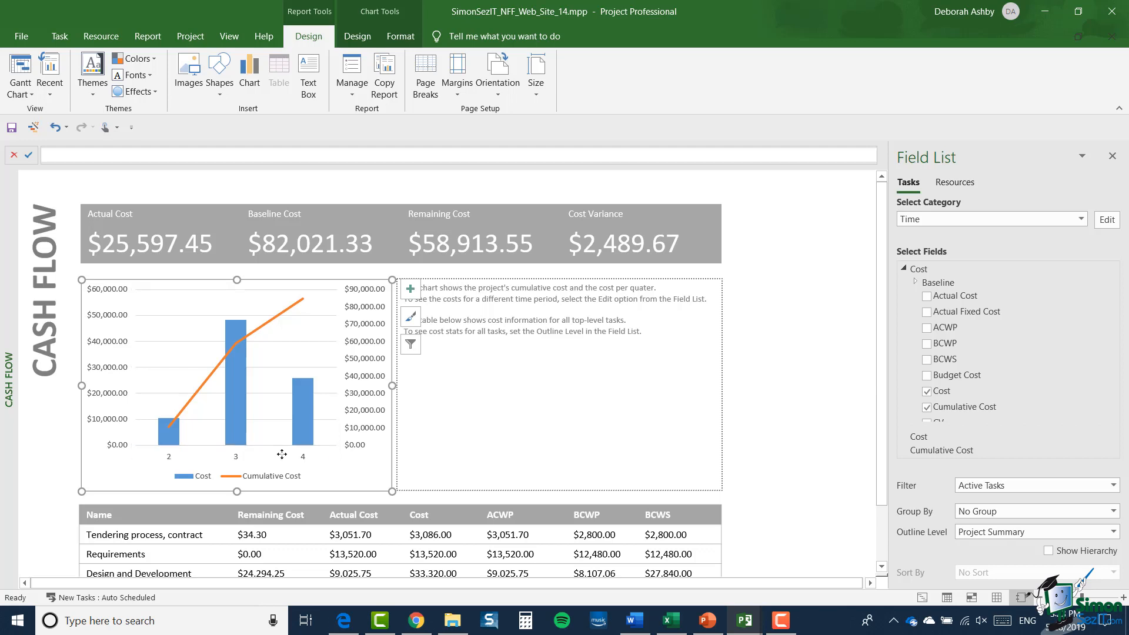
click(282, 455)
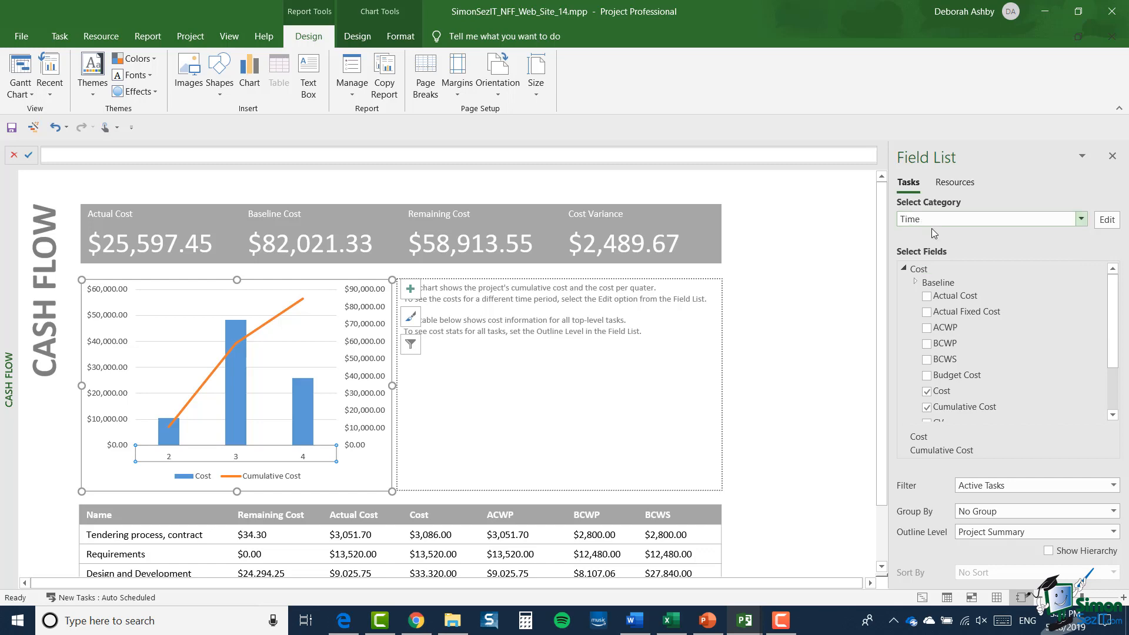
click(1103, 224)
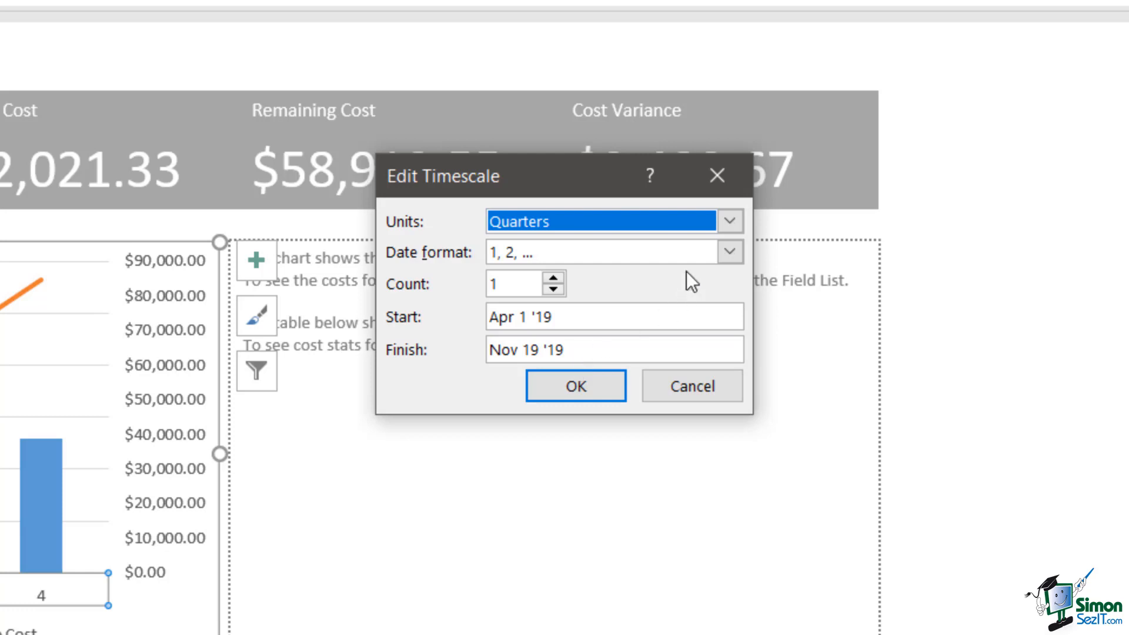
click(725, 253)
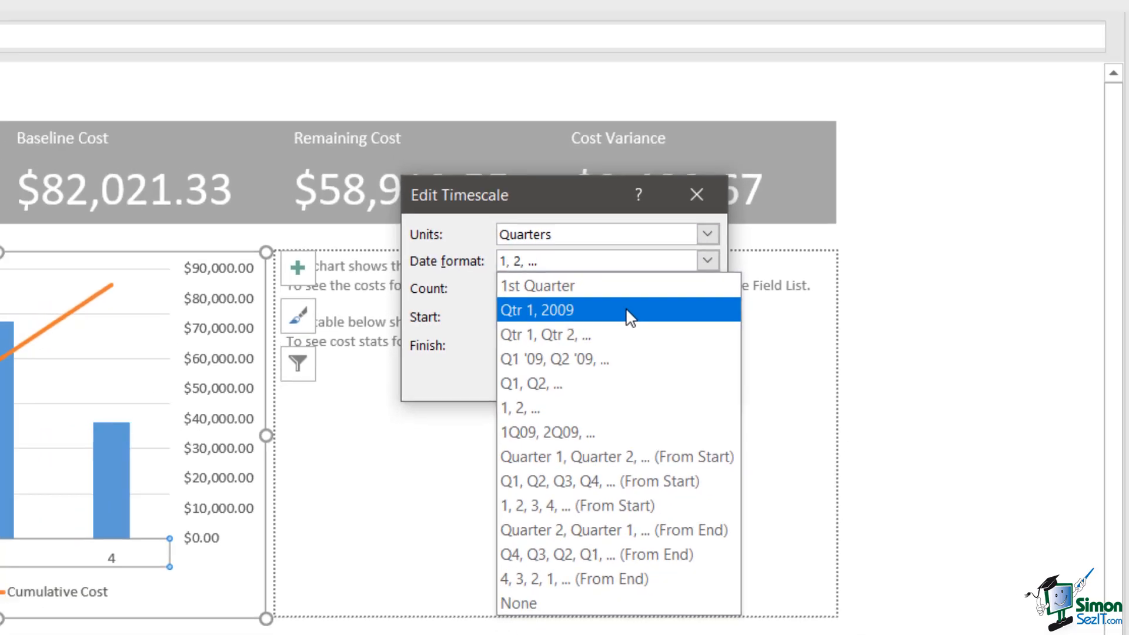
click(637, 309)
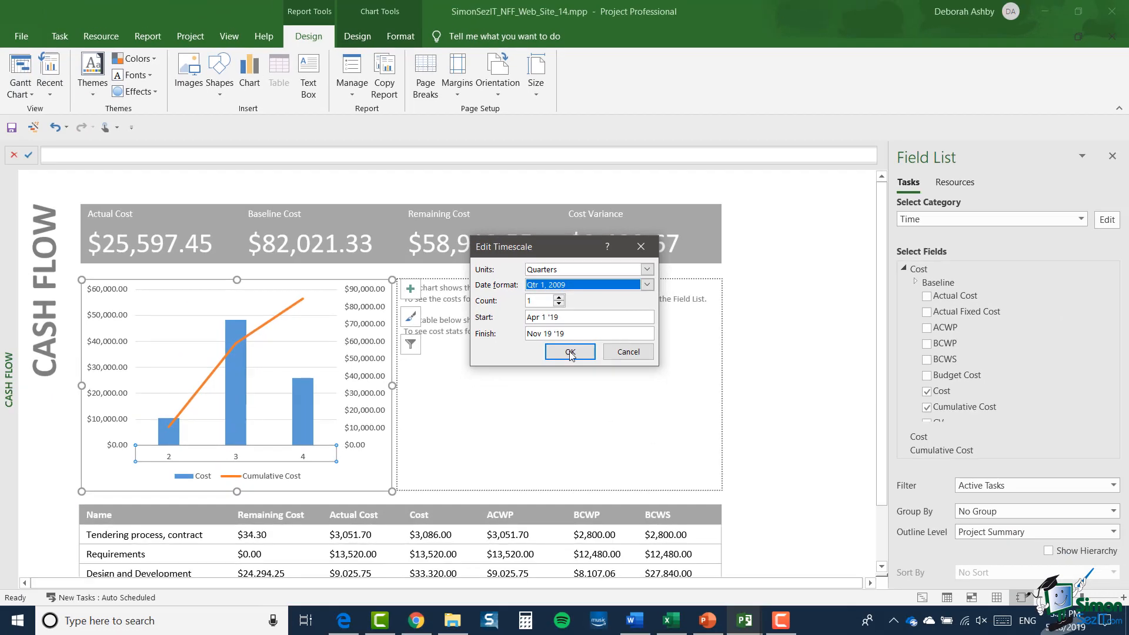
click(570, 353)
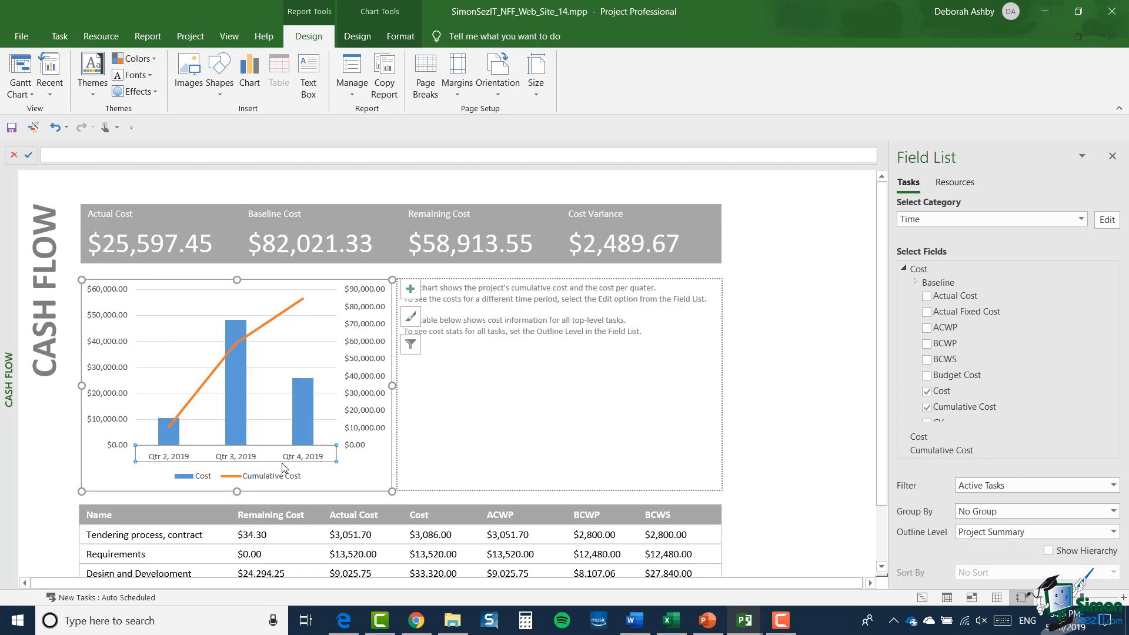
Open the Cost Overruns report and view the fields of its Task Cost Variance and Resource Cost Variance charts
click(147, 37)
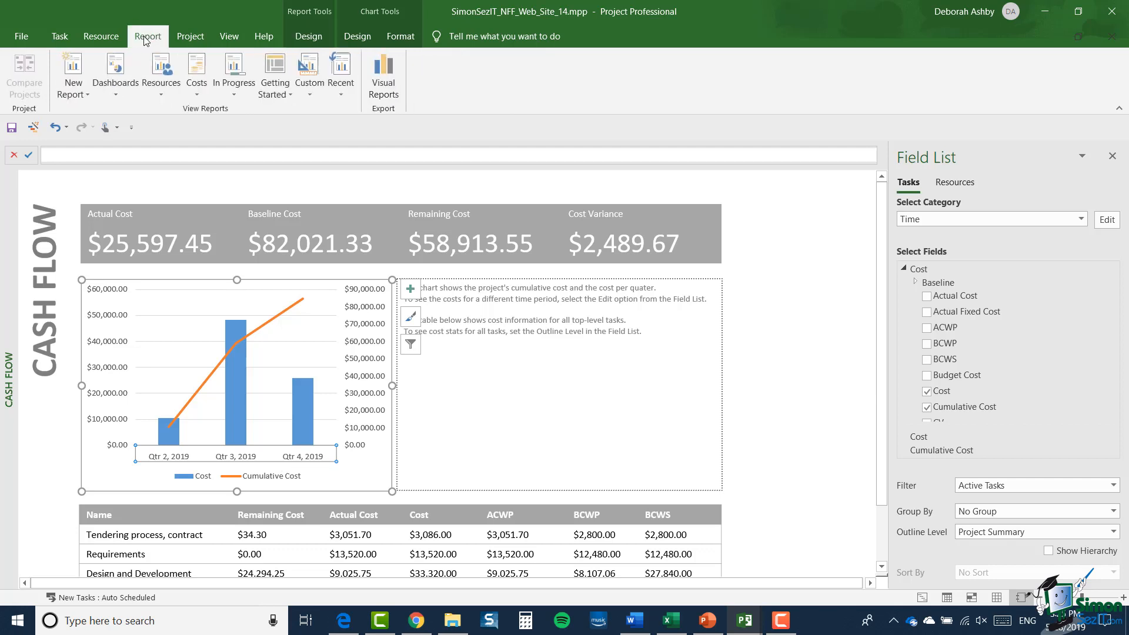
click(197, 87)
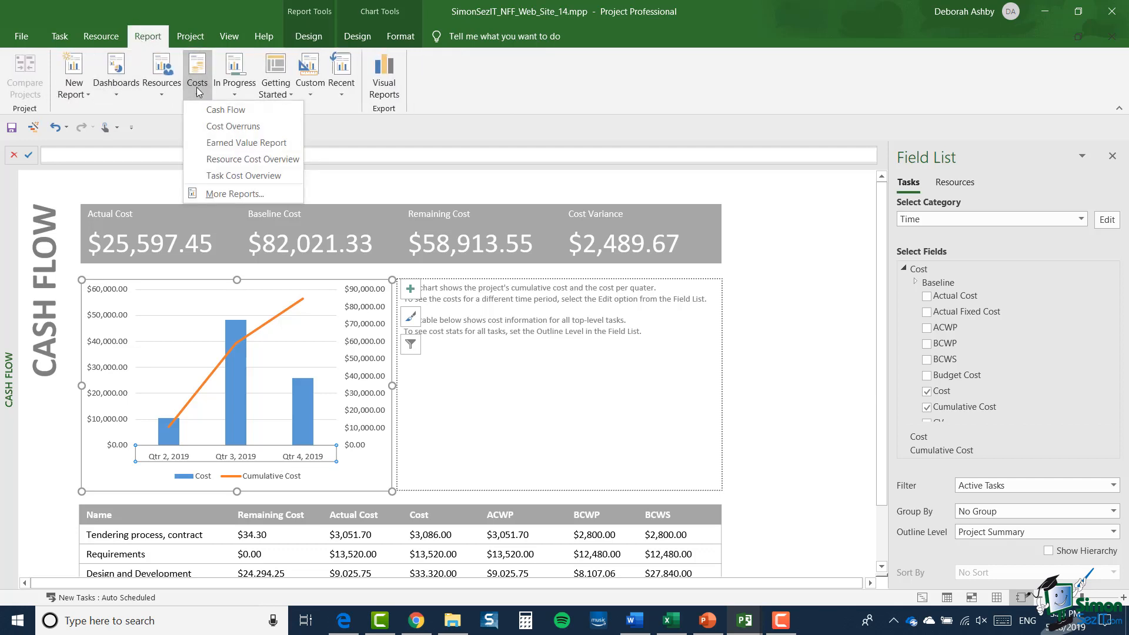
click(194, 126)
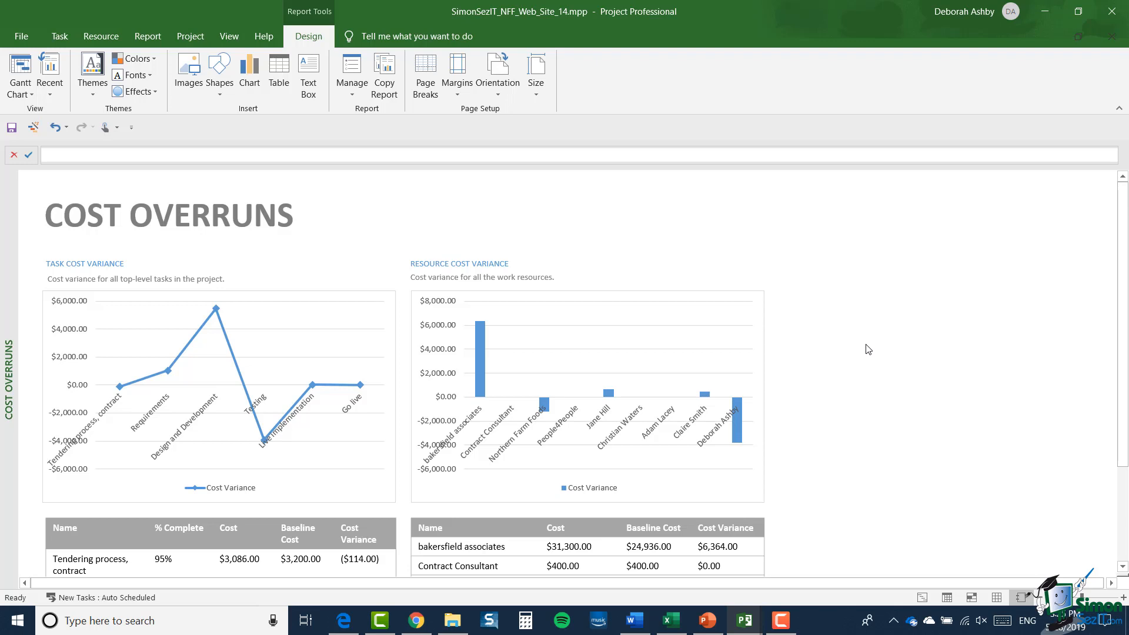
click(332, 317)
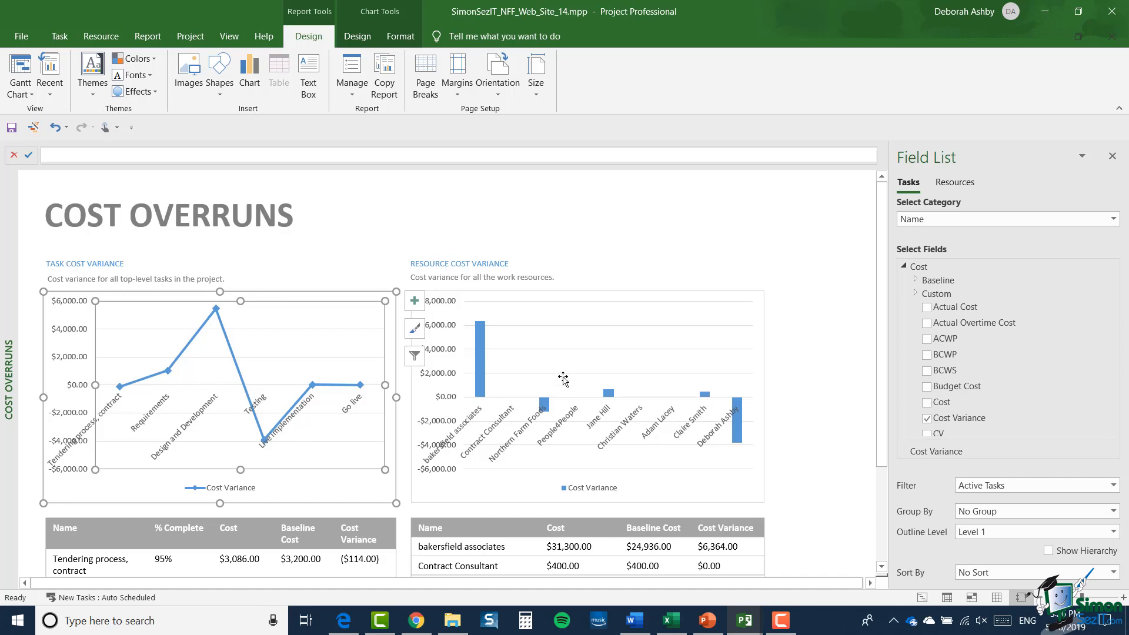
click(605, 365)
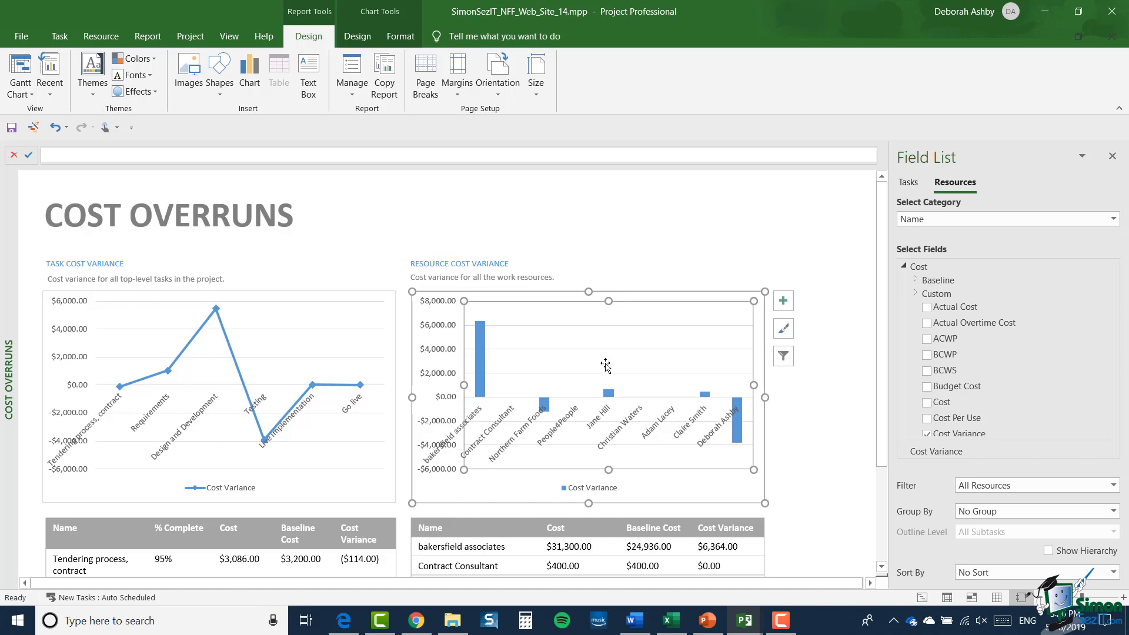
Open the Earned Value cost report
click(150, 36)
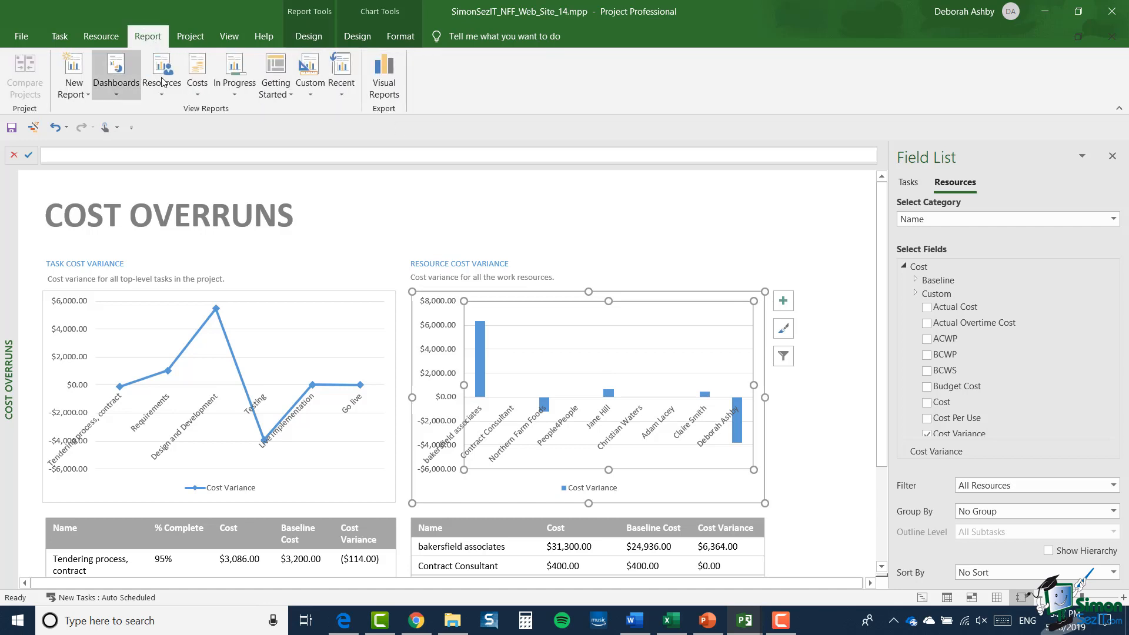
click(200, 93)
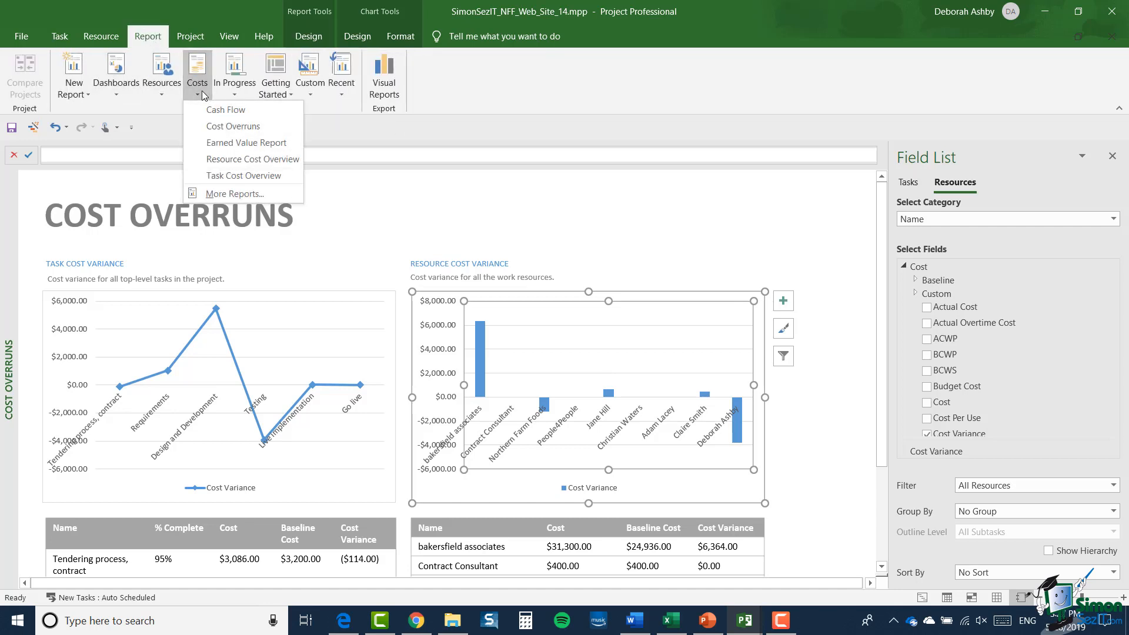
click(200, 143)
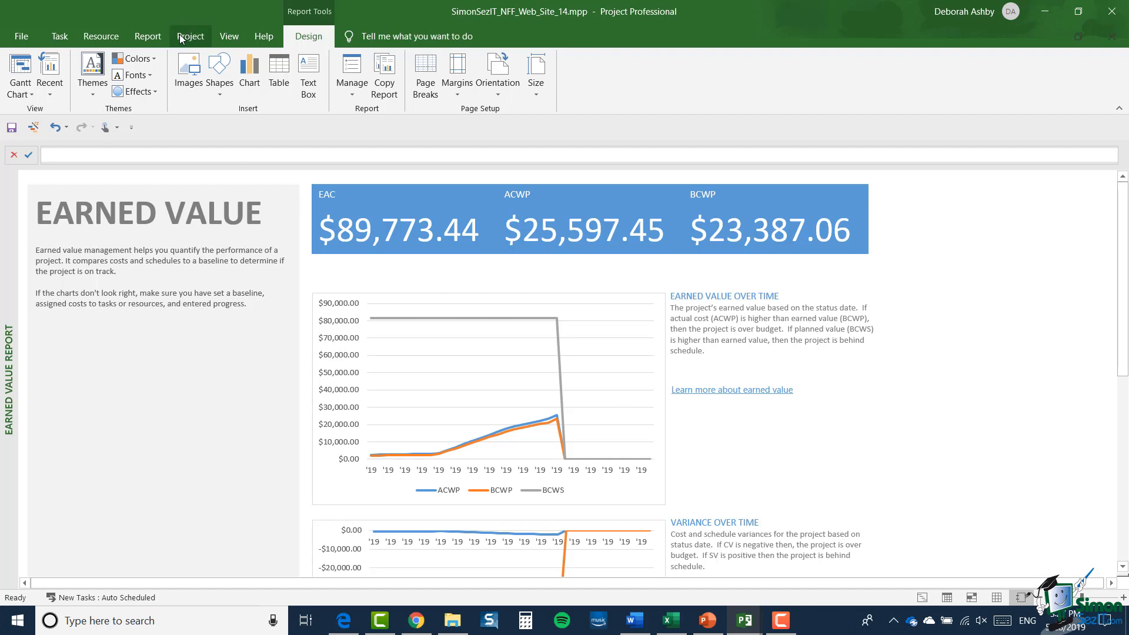
Open the Resource Cost Overview report
click(158, 35)
click(194, 90)
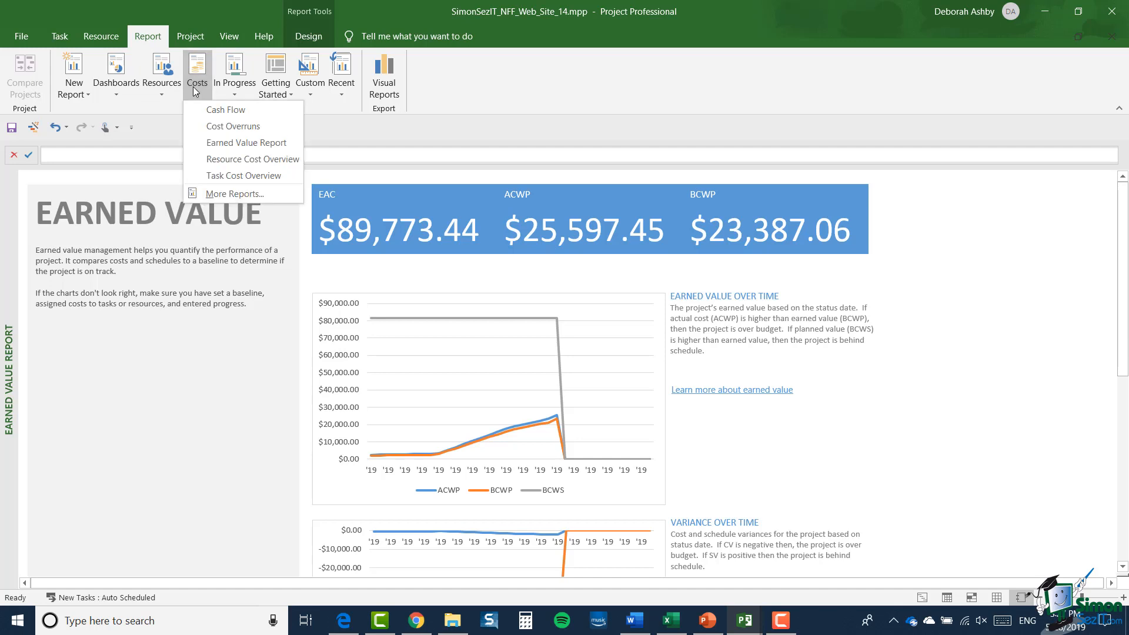
click(191, 158)
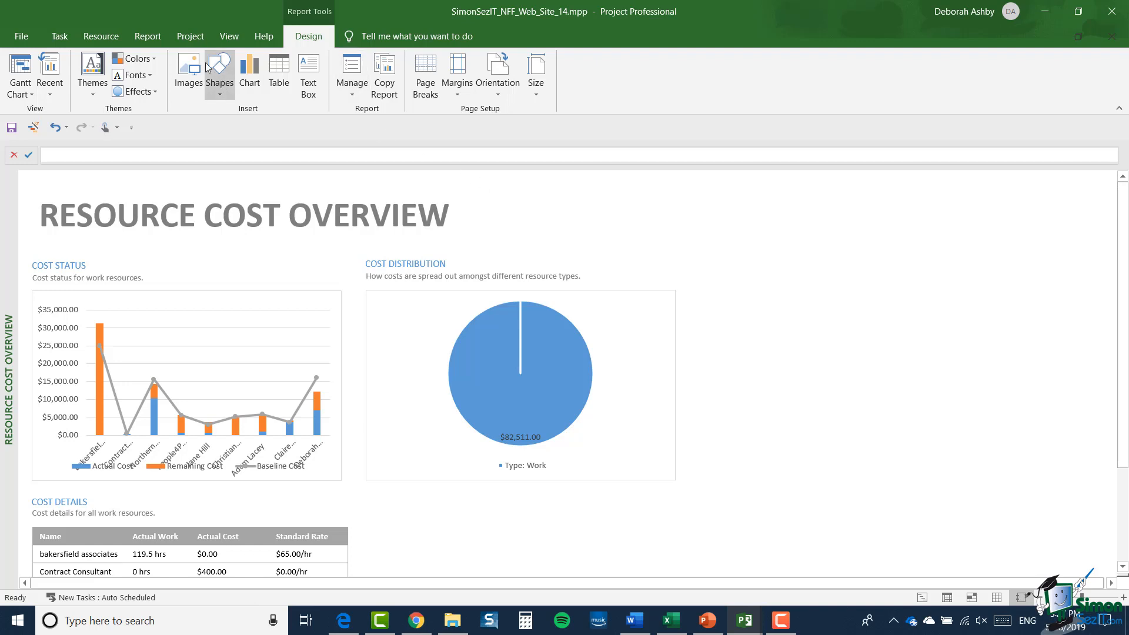
Open the Task Cost Overview report
click(147, 39)
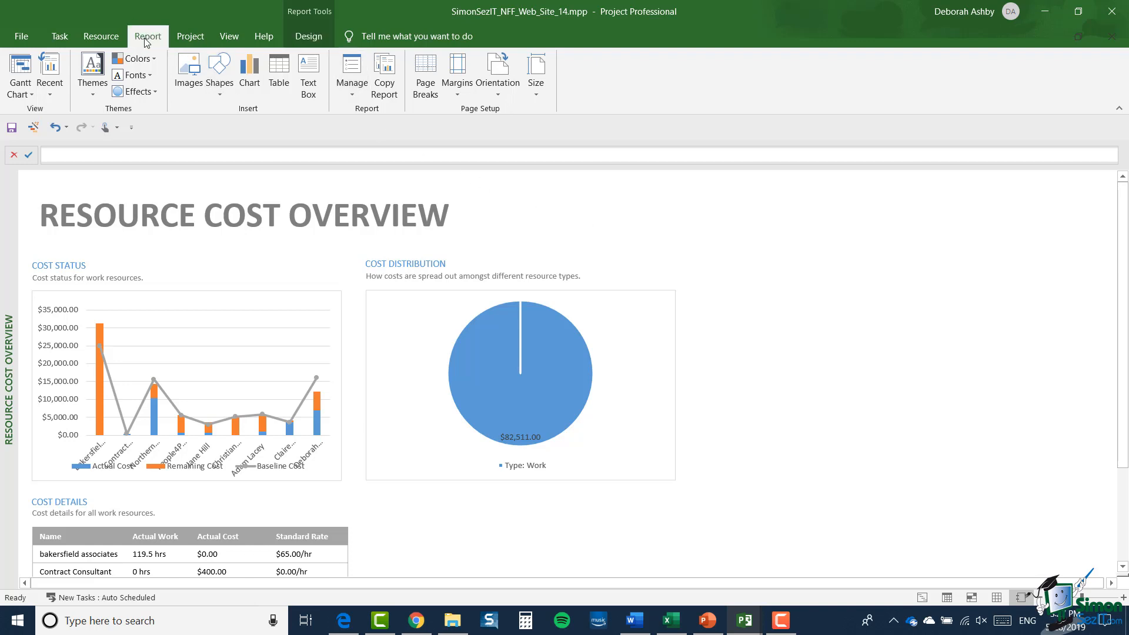
click(200, 88)
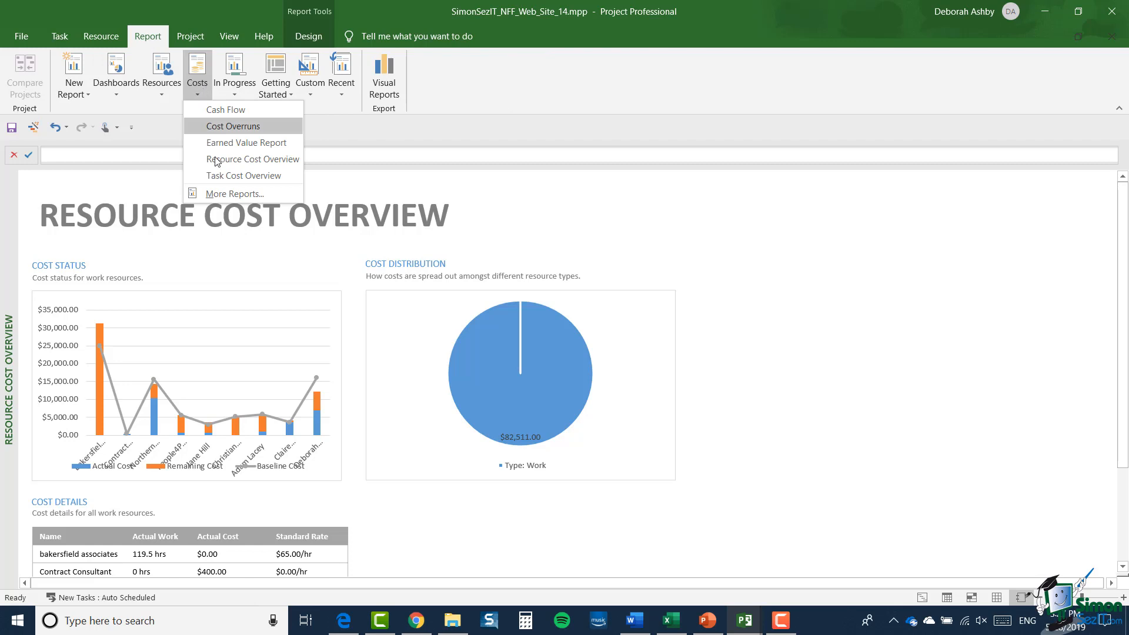
click(218, 176)
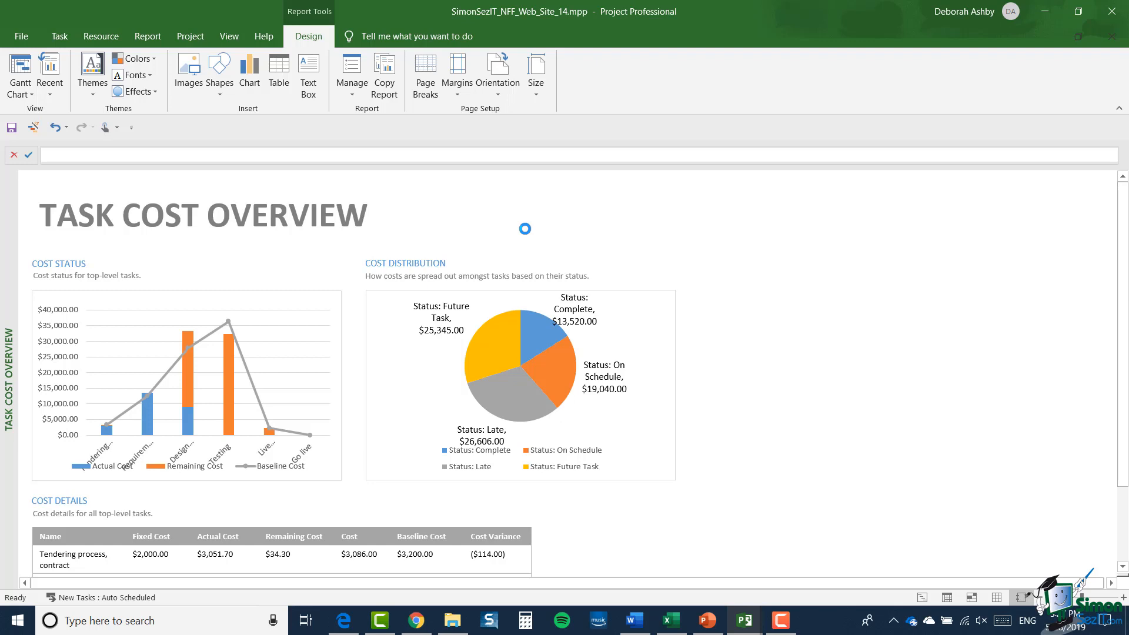
Remove the legend from the Cost Distribution pie chart, keeping its data labels
click(675, 324)
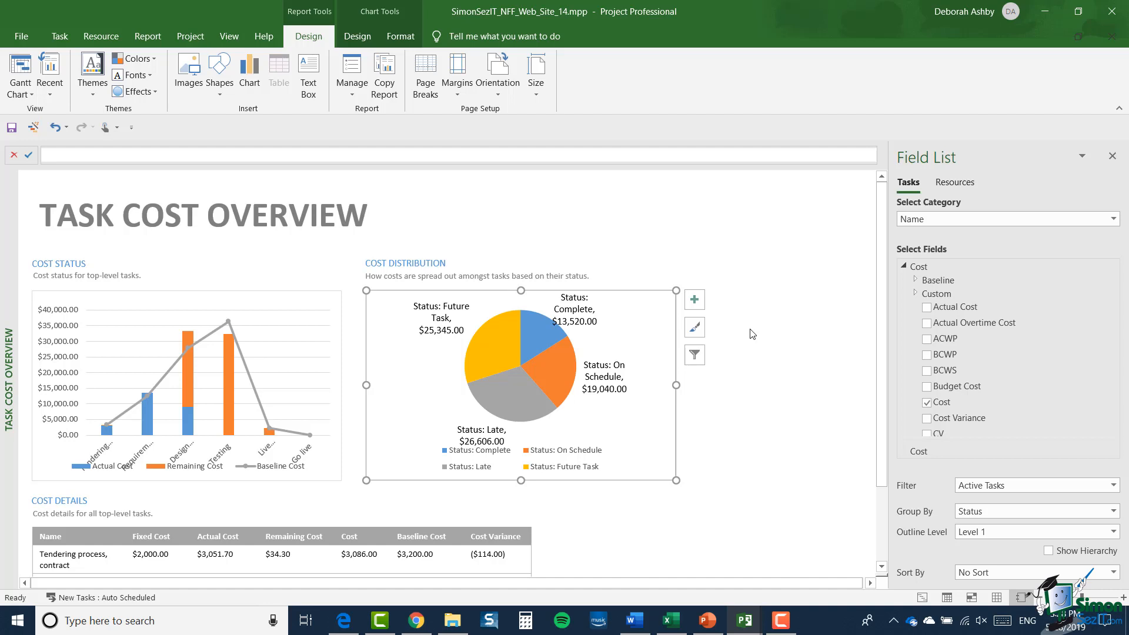
scroll(1029, 345, down, 3)
click(695, 301)
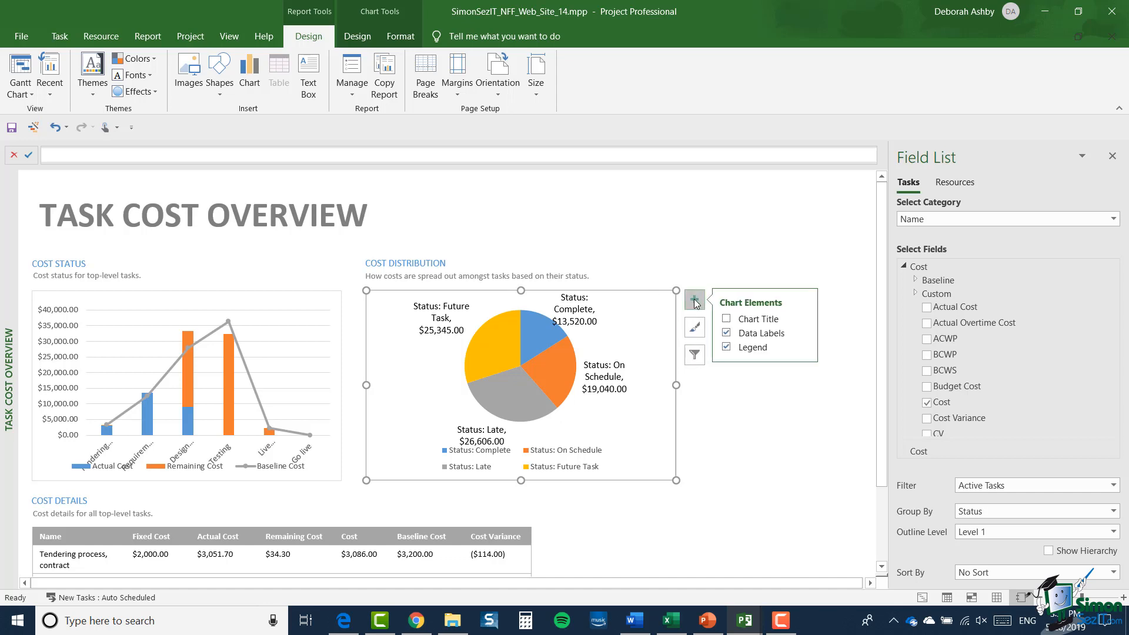
click(727, 347)
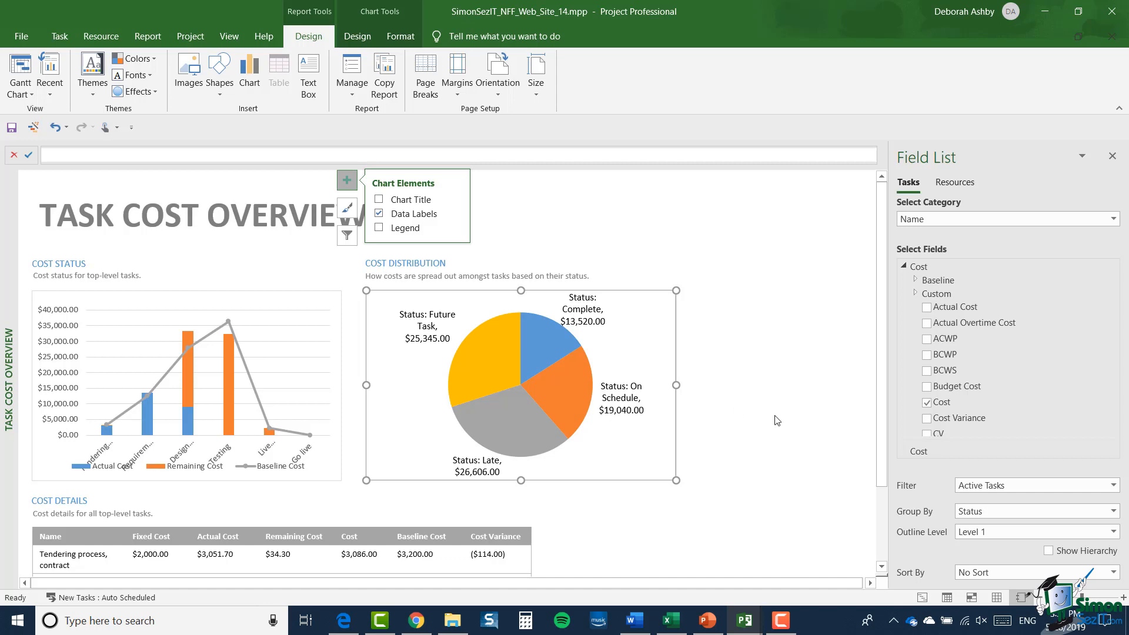
Format the Cost Distribution pie's data series with a 7% pie explosion and the first slice's angle at 0°
right_click(566, 375)
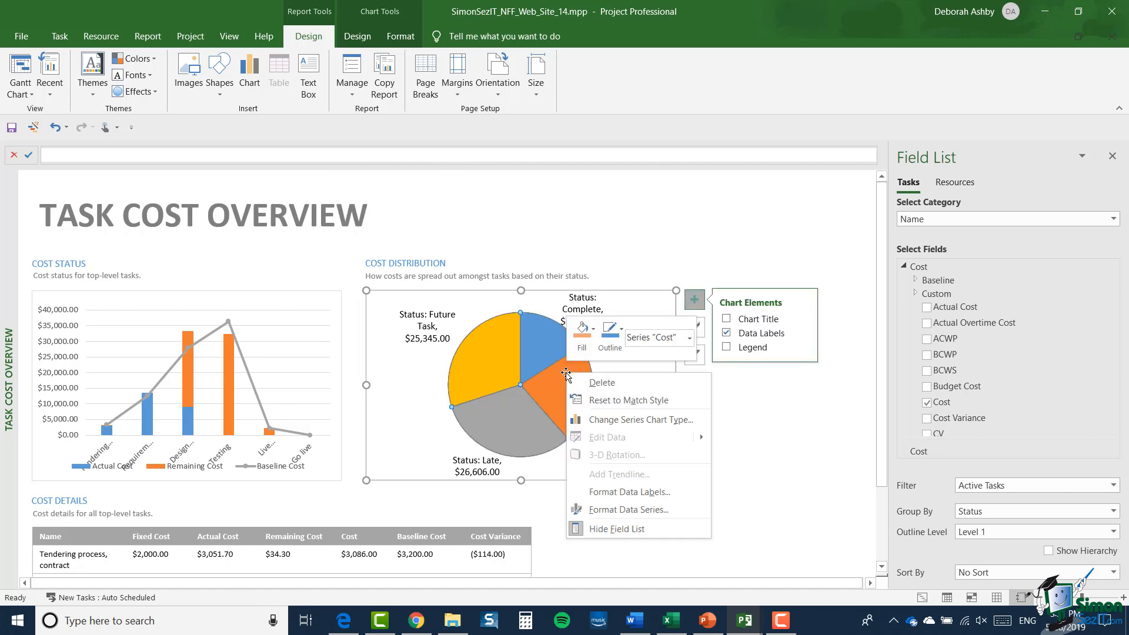
click(625, 510)
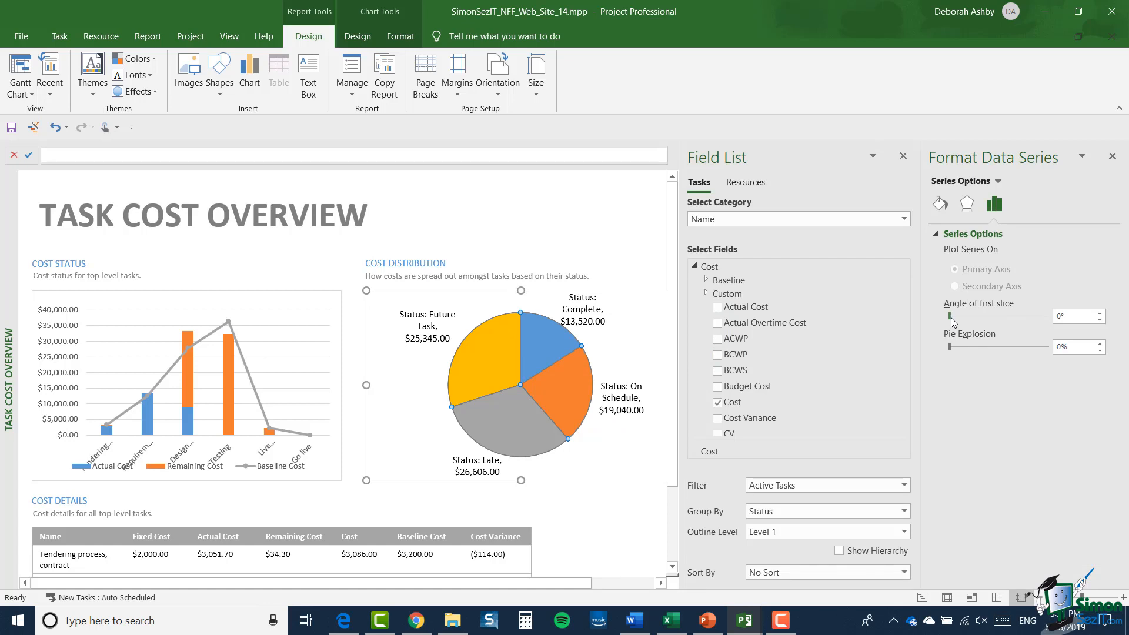
drag(950, 316, 954, 321)
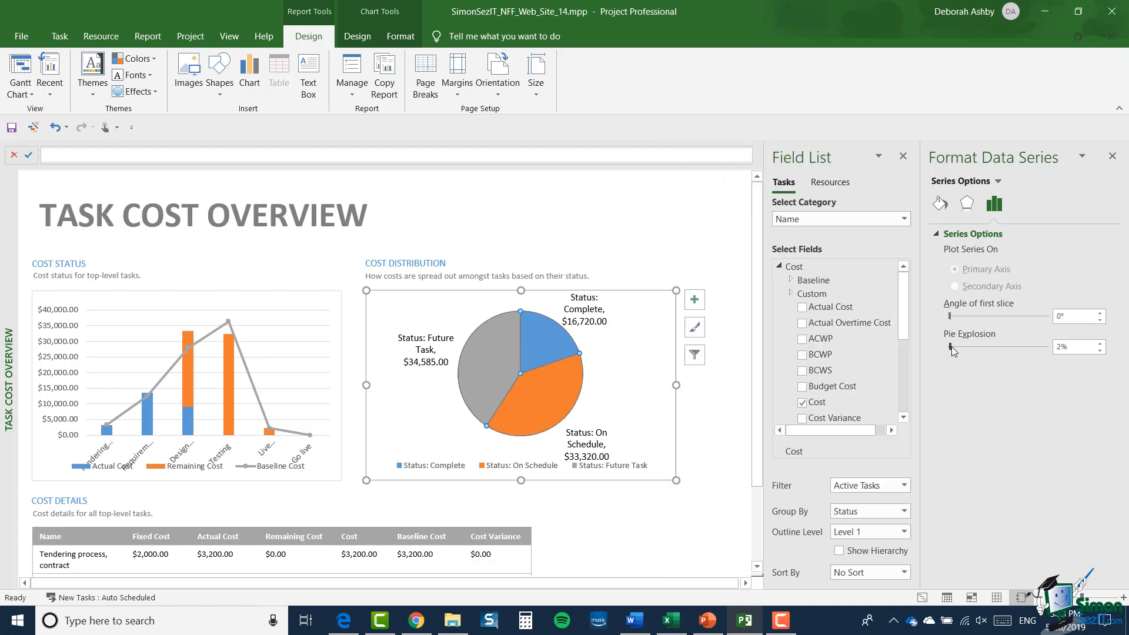
drag(952, 347, 952, 347)
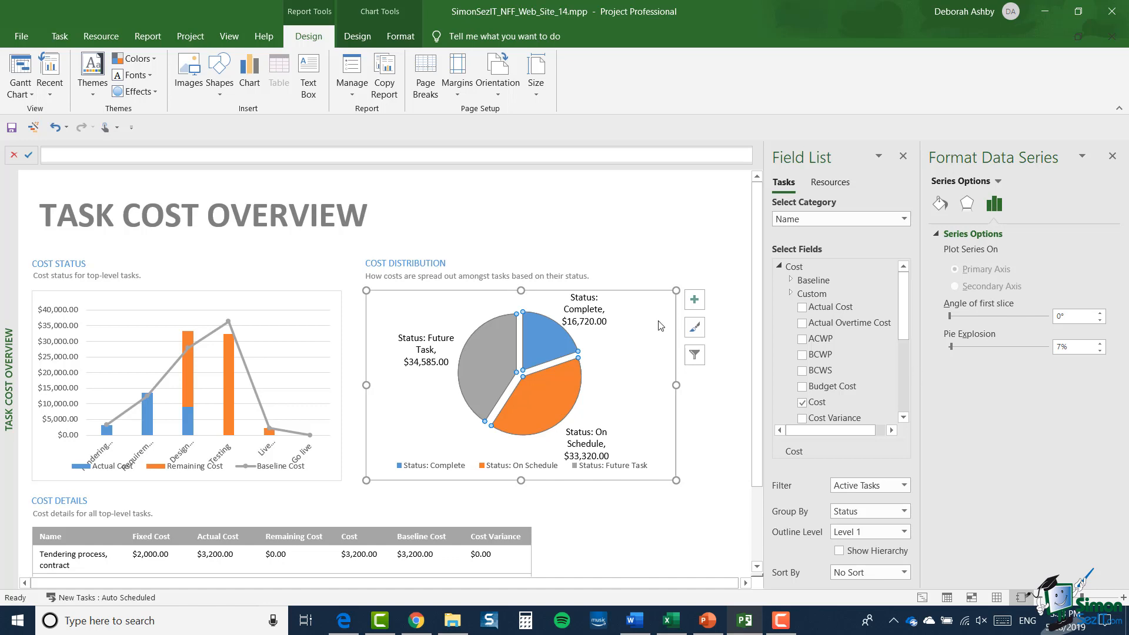
click(616, 230)
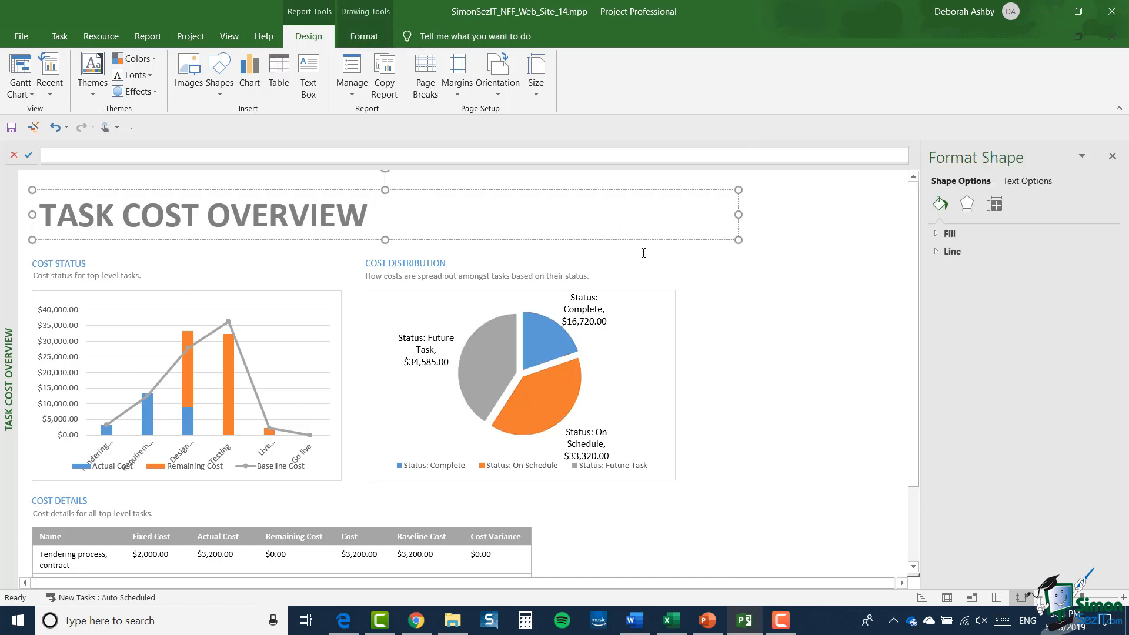
Open the Critical Tasks in-progress report
click(147, 38)
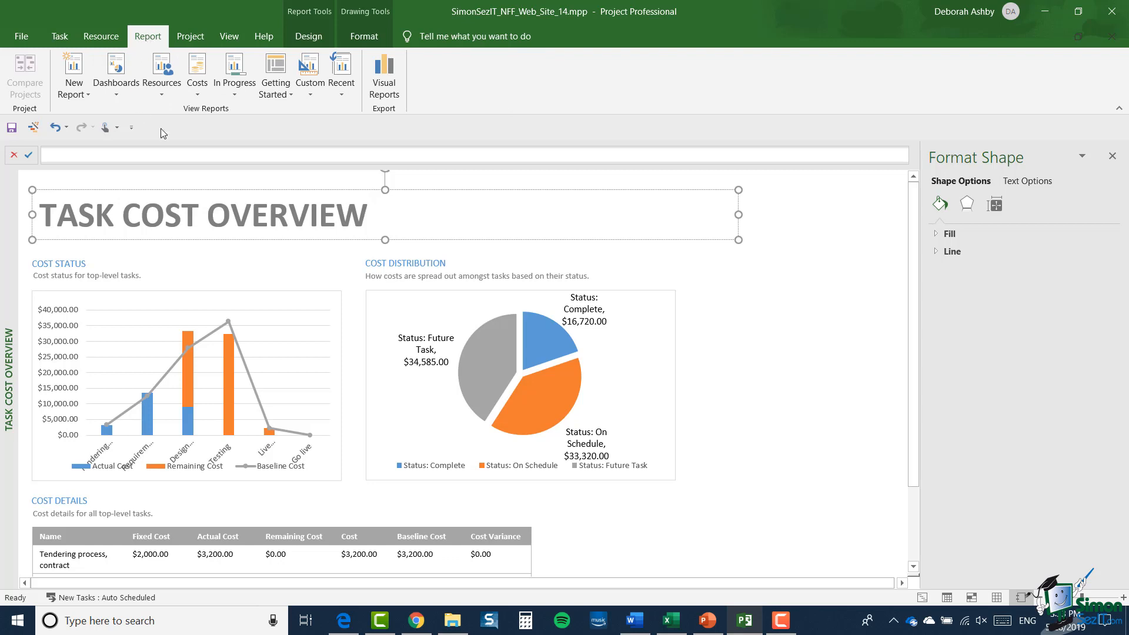
click(241, 97)
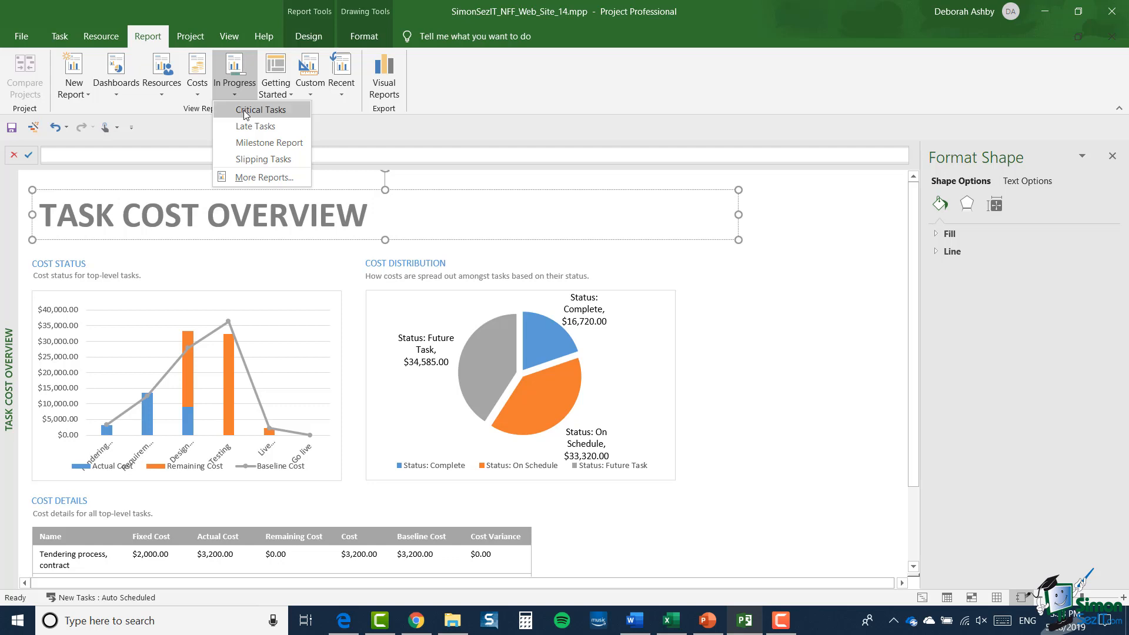
click(250, 109)
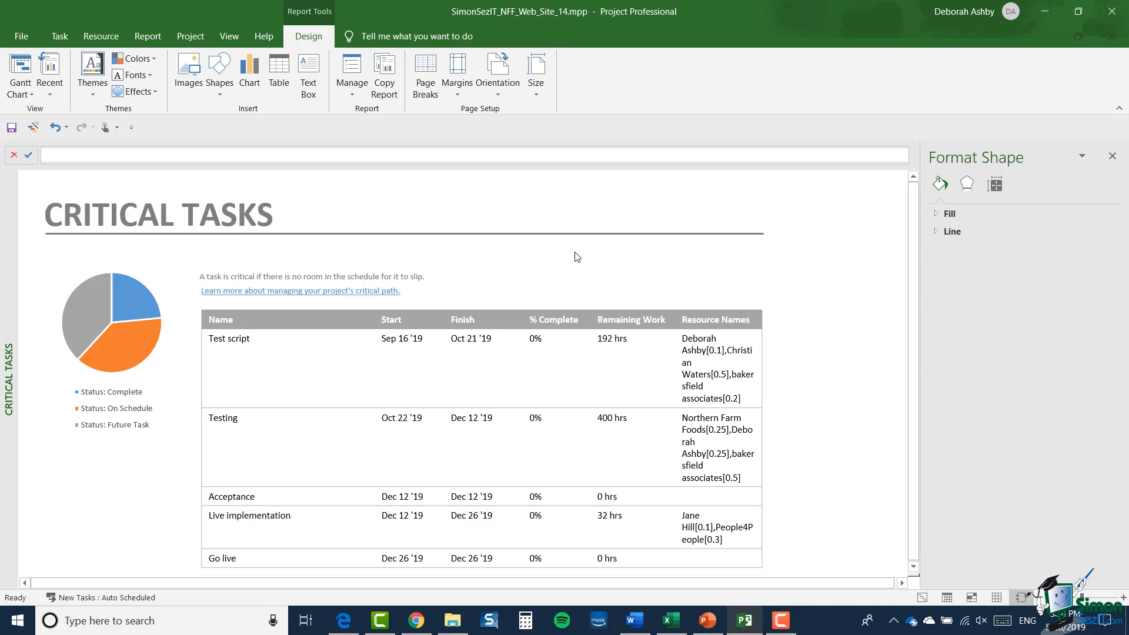
Select the critical tasks table, close the shape formatting pane and widen the Field List to view the table's fields and filter
click(439, 385)
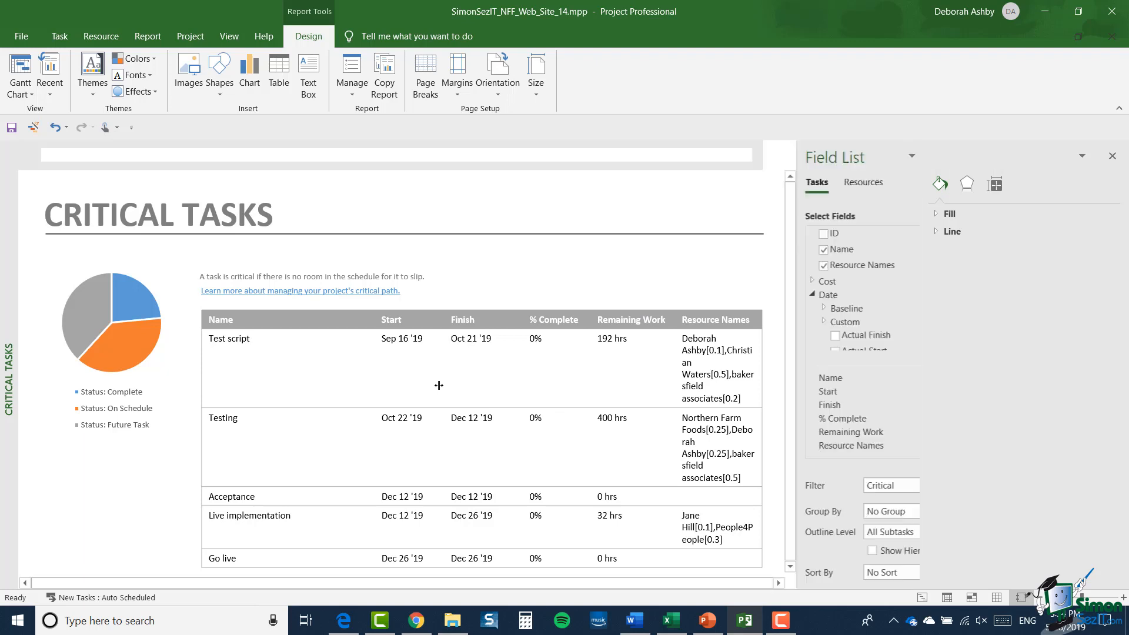
click(1112, 156)
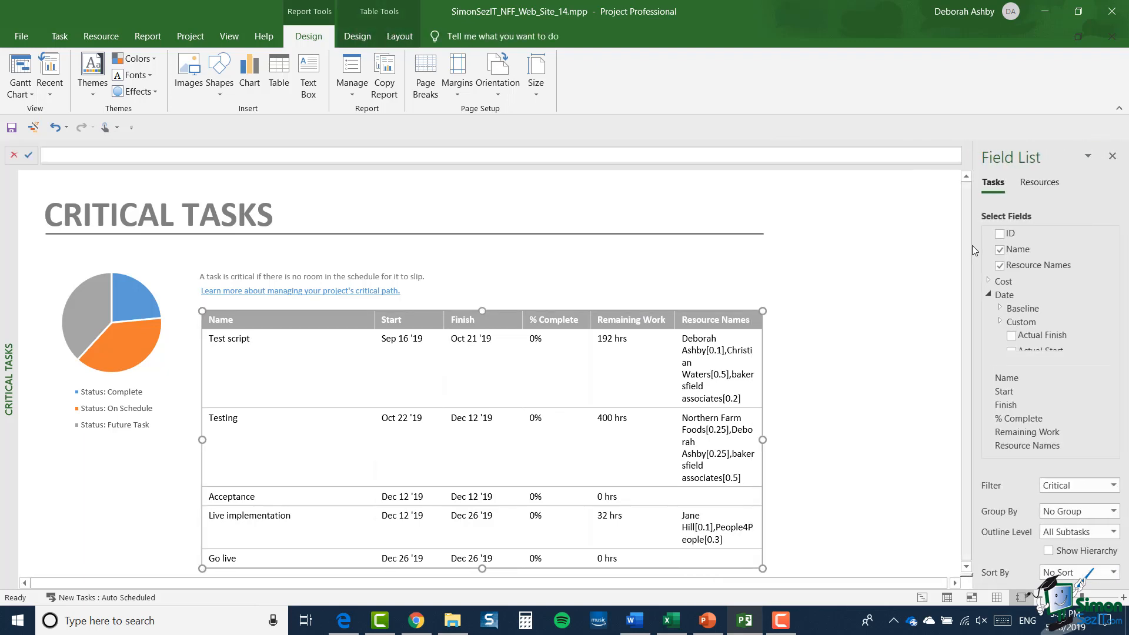
drag(972, 246, 879, 247)
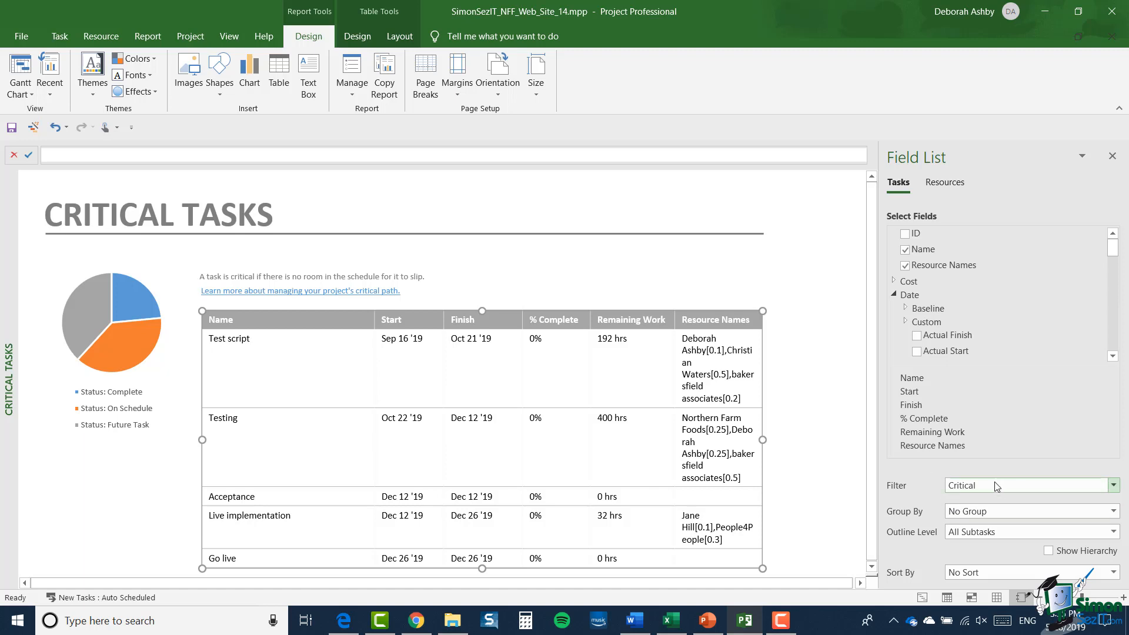
Open the Late Tasks in-progress report
click(147, 36)
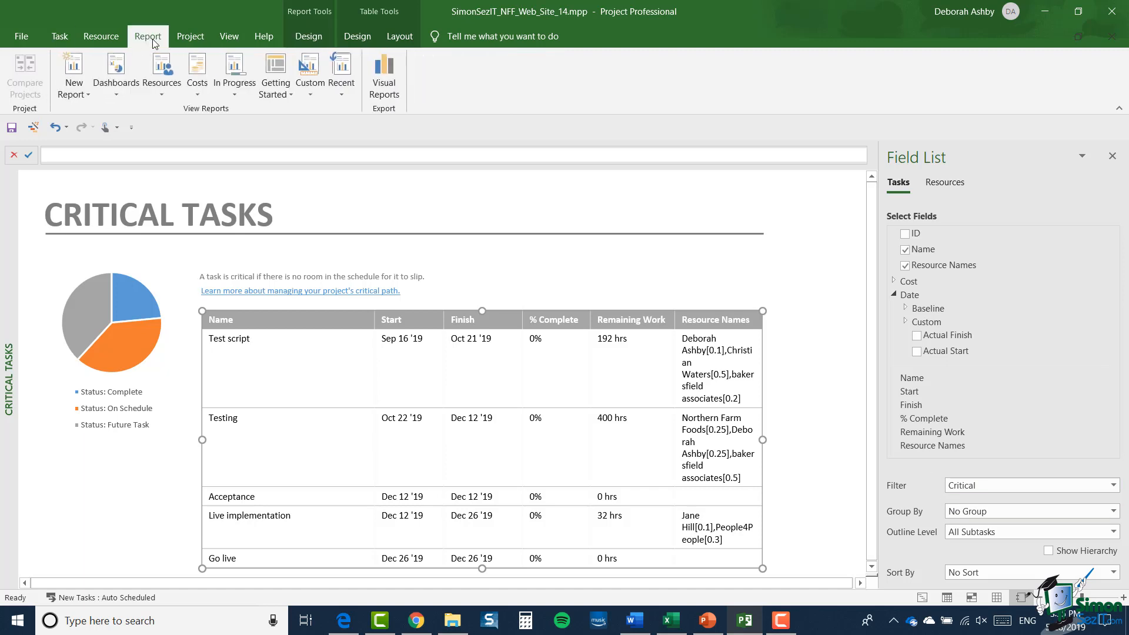
click(243, 96)
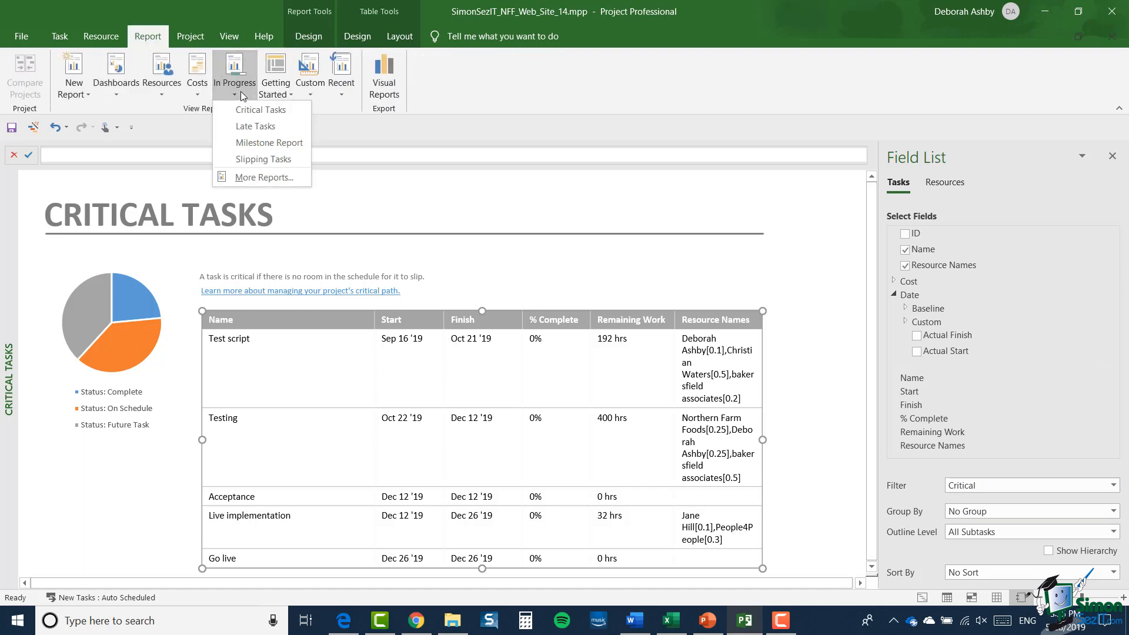
click(243, 125)
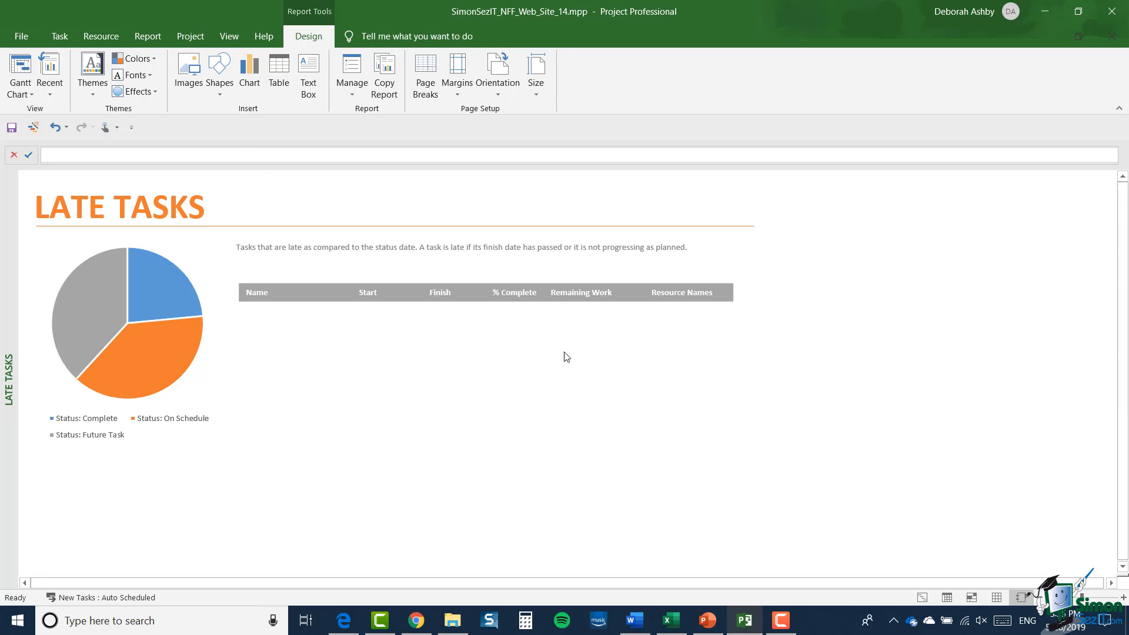
Open the Milestone Report from the in-progress reports
click(185, 37)
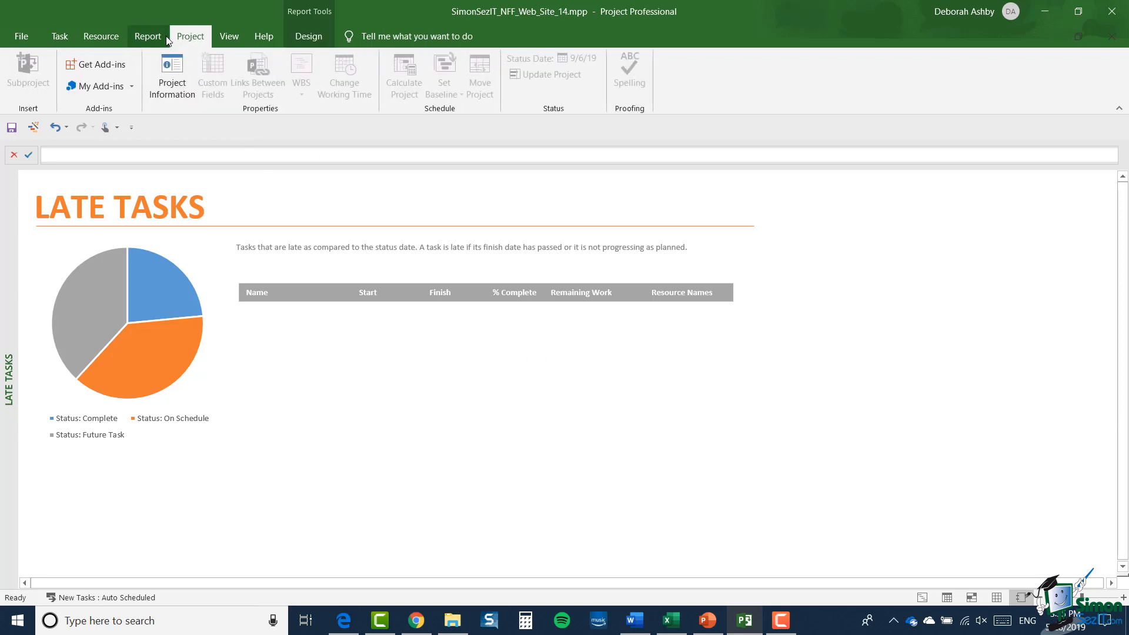
click(167, 39)
click(232, 86)
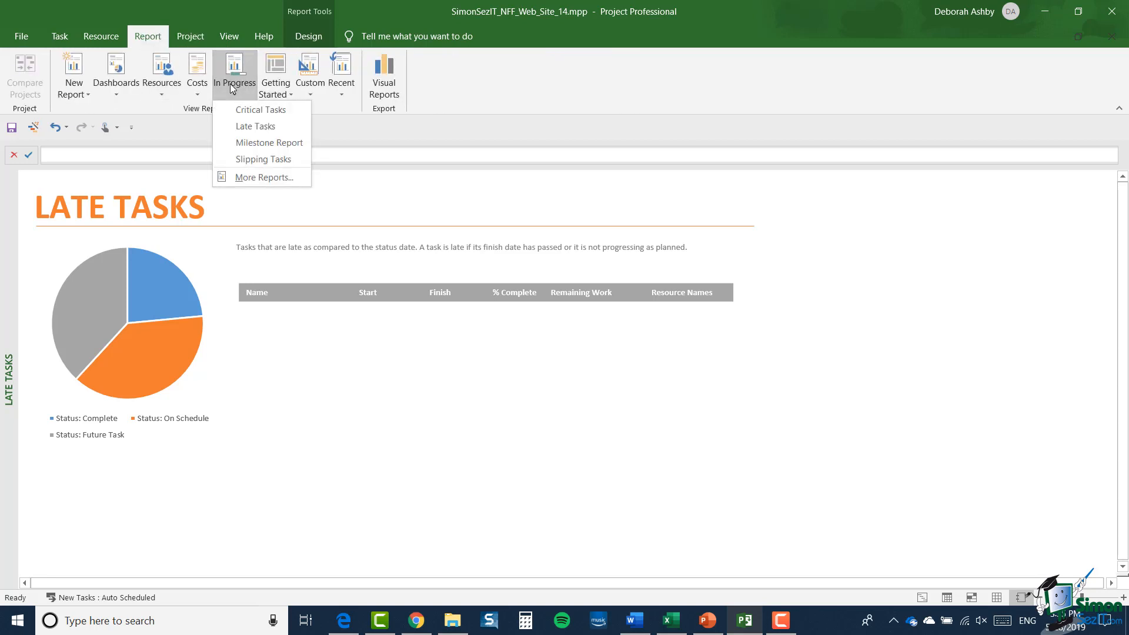
click(236, 144)
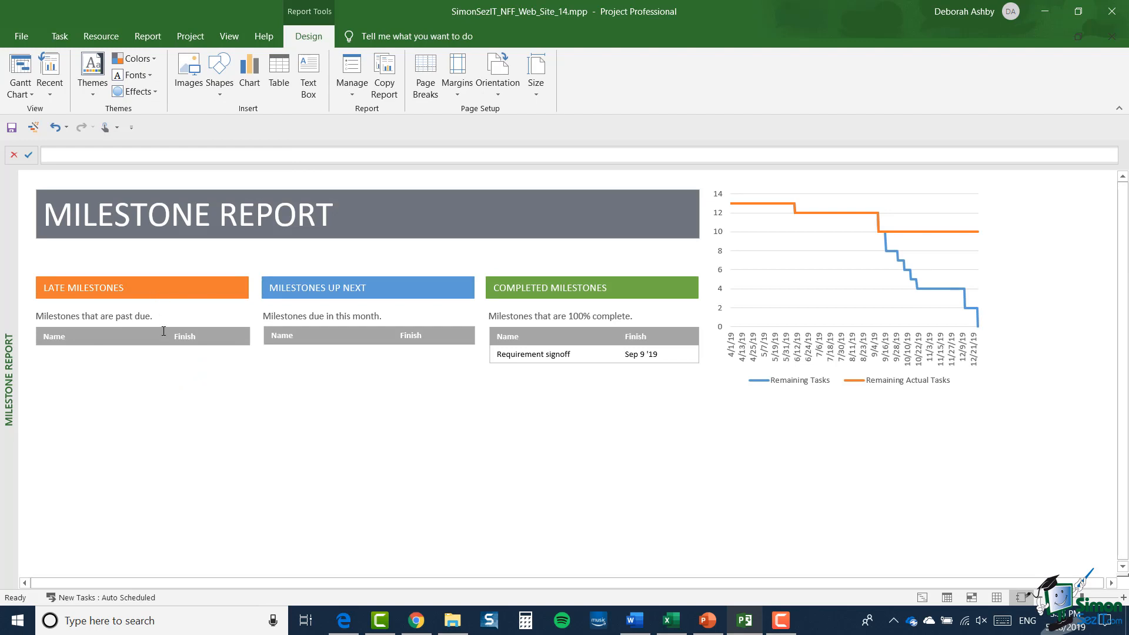
Select the three milestone headings, the late milestones table and the remaining tasks chart in turn to examine their editing options and fields
click(139, 291)
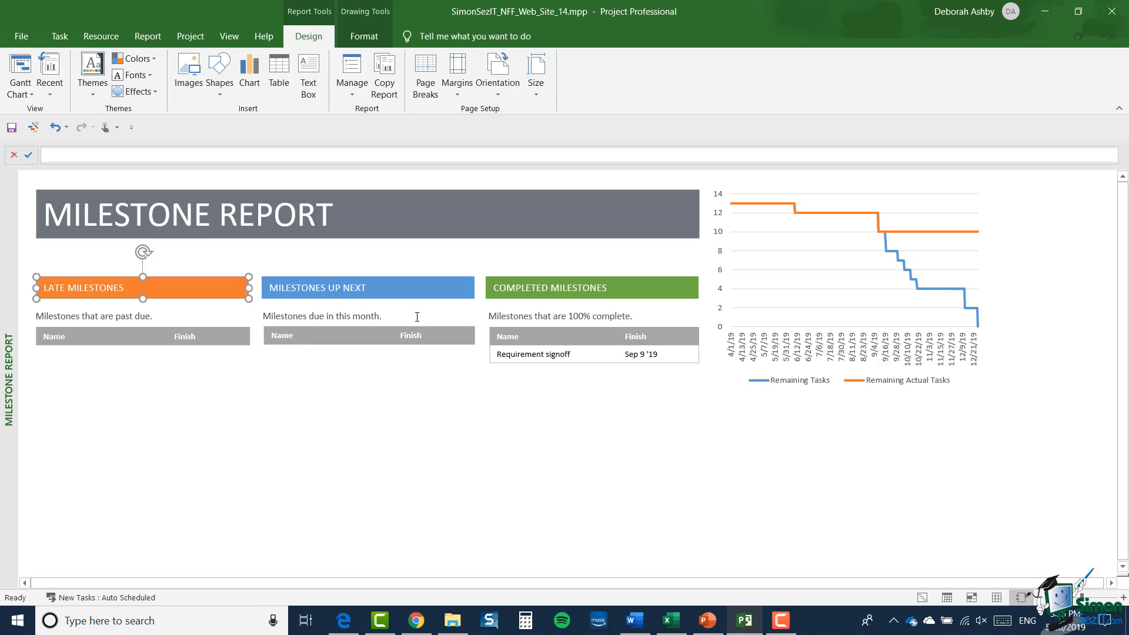
click(444, 291)
click(617, 293)
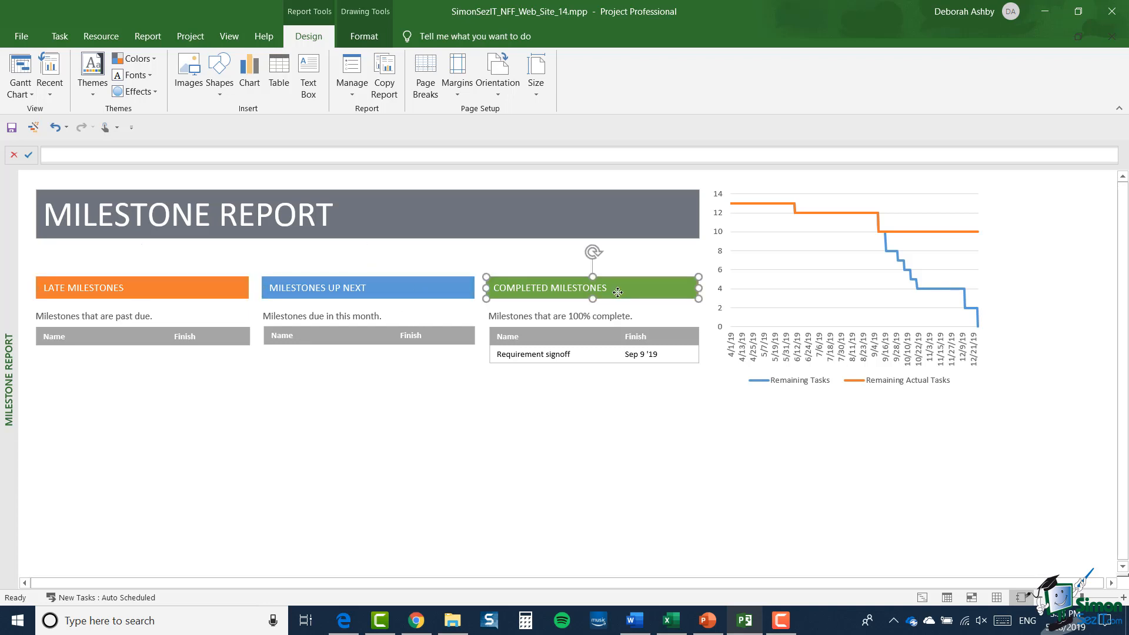
click(223, 335)
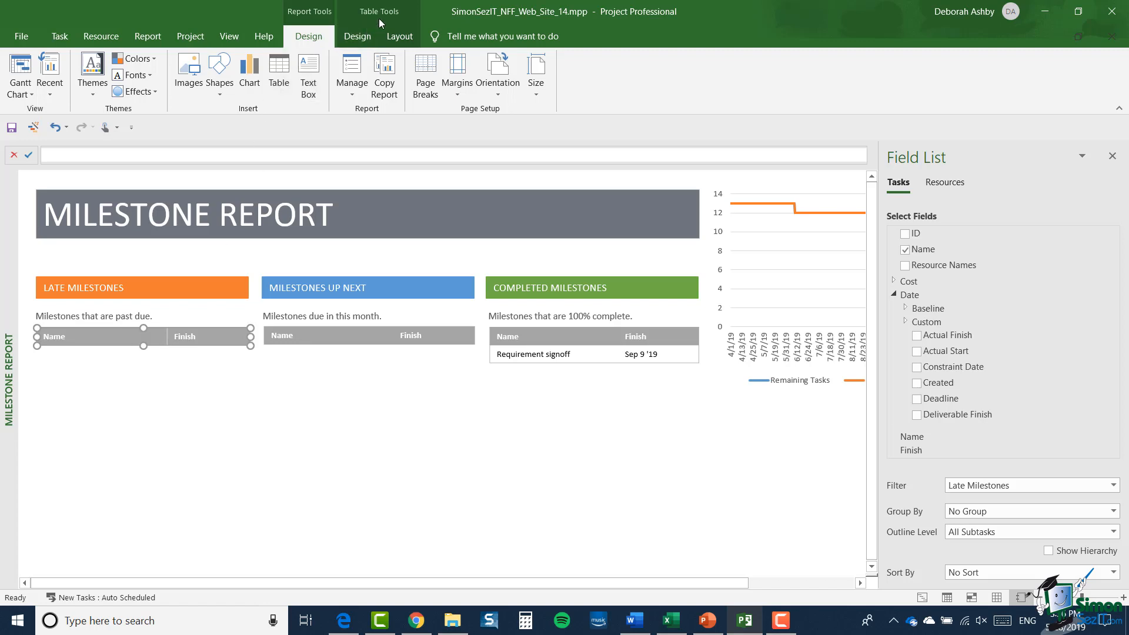
click(786, 255)
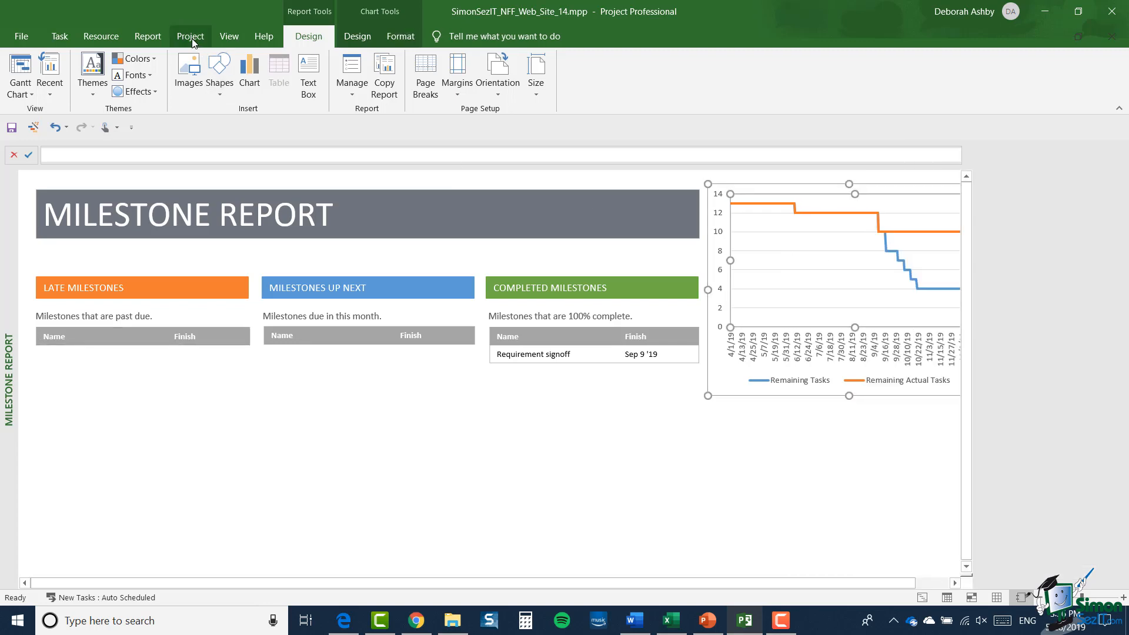
Open the Slipping Tasks in-progress report
click(154, 39)
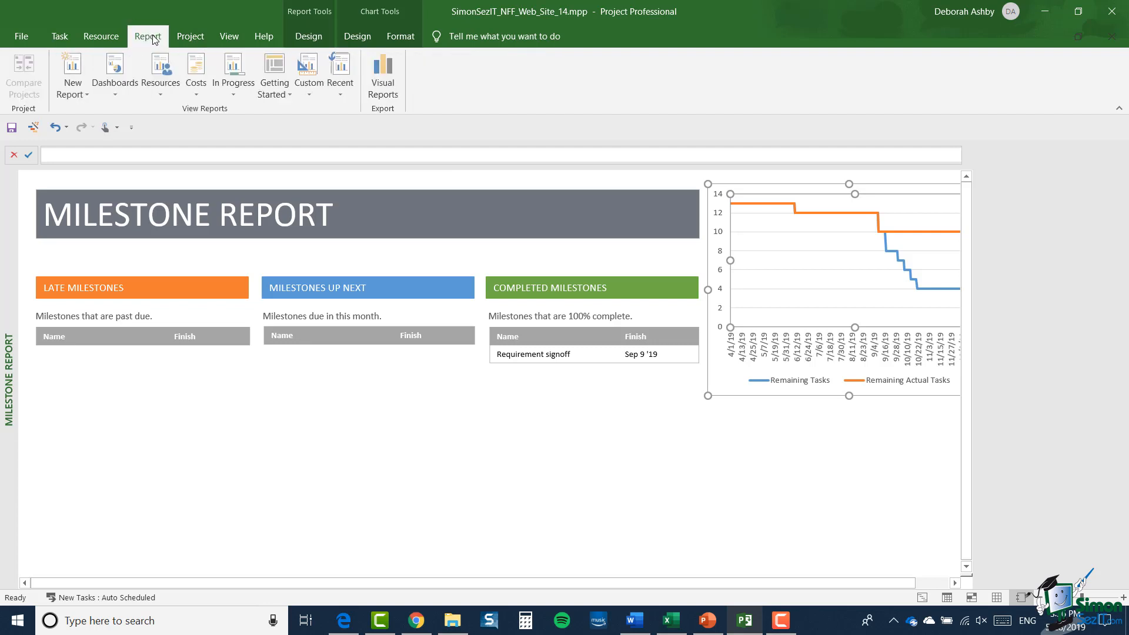
click(239, 89)
click(235, 159)
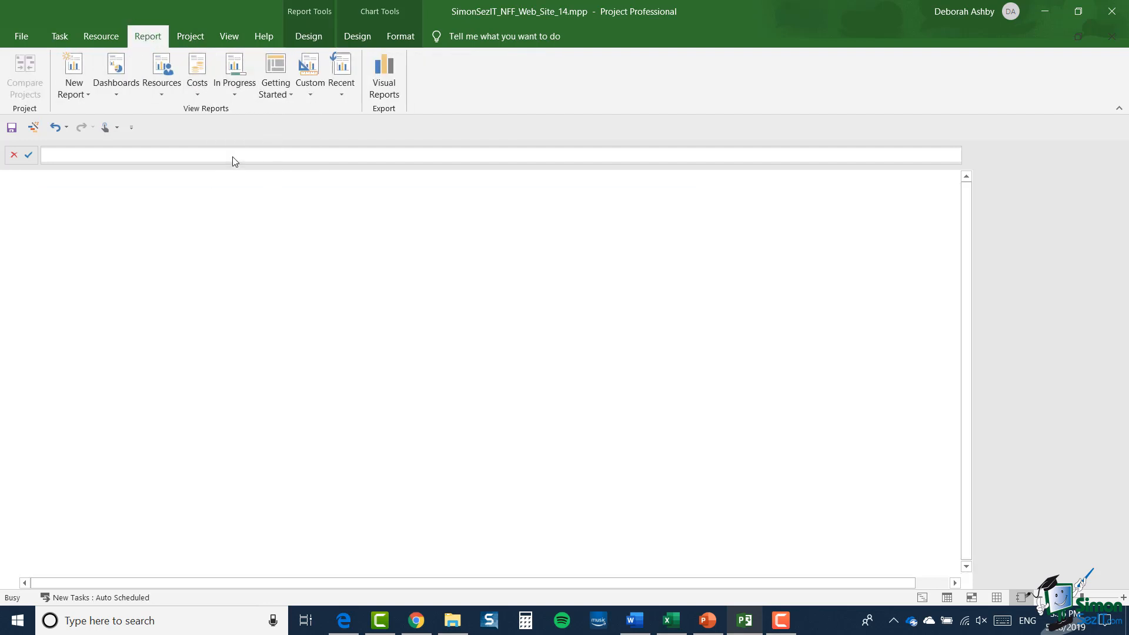